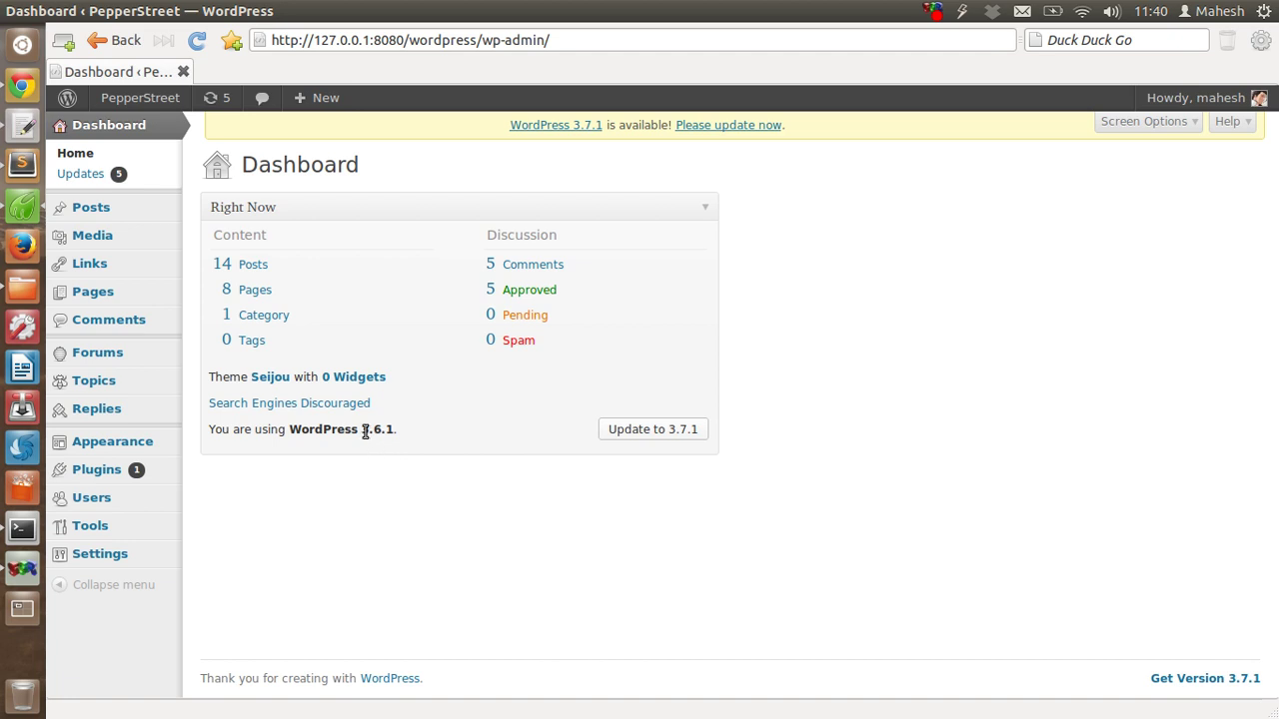
Open the WordPress Updates page to start the update to version 3.7.1
{"action": "left_click_drag", "start_coordinate": [360, 430], "coordinate": [379, 430]}
{"action": "left_click", "coordinate": [387, 466]}
{"action": "left_click", "coordinate": [661, 431]}
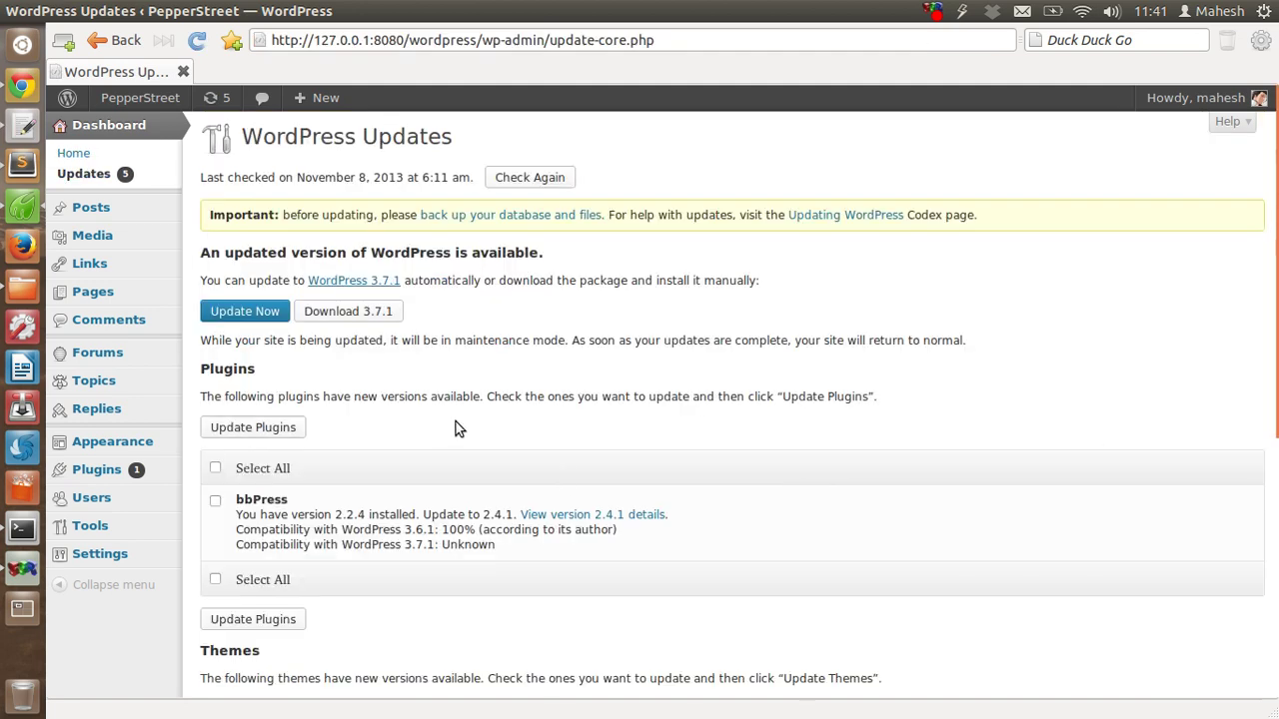
Update the Twenty Eleven, Twenty Thirteen and Twenty Twelve themes and return to WordPress Updates
{"action": "left_click", "coordinate": [216, 469]}
{"action": "scroll", "coordinate": [1263, 489], "scroll_direction": "down", "scroll_amount": 2}
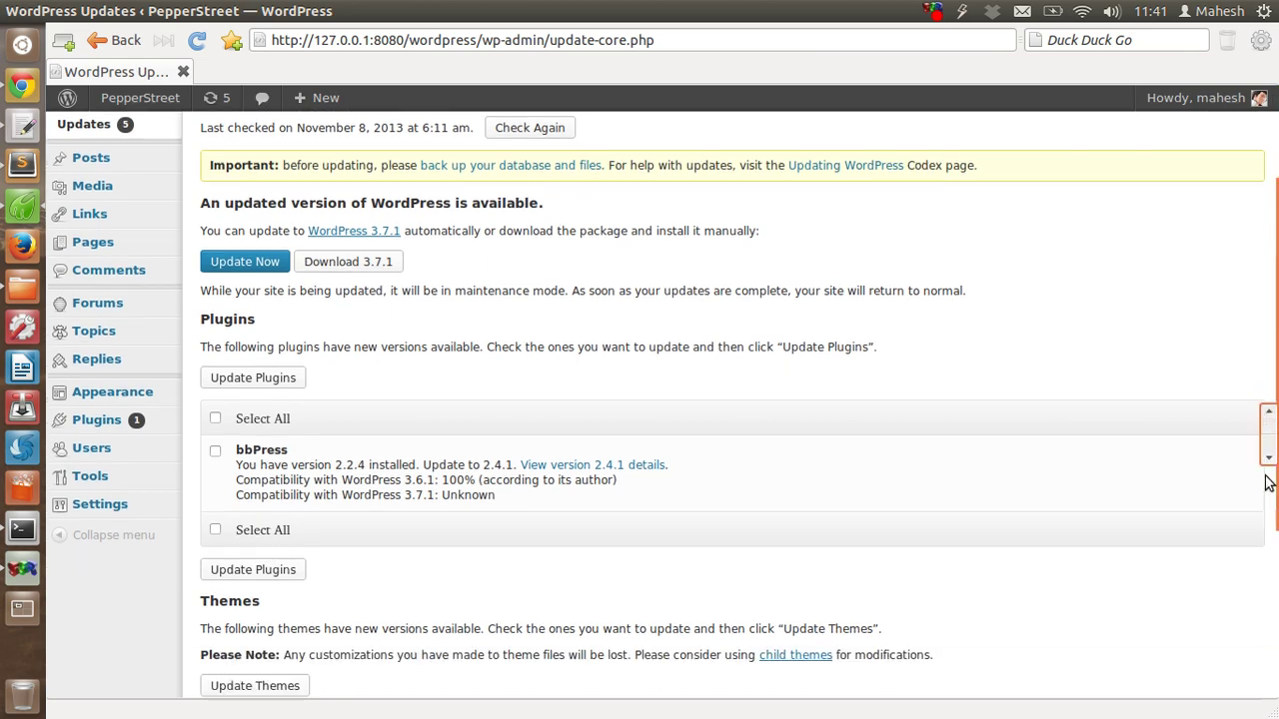
{"action": "scroll", "coordinate": [1263, 490], "scroll_direction": "down", "scroll_amount": 6}
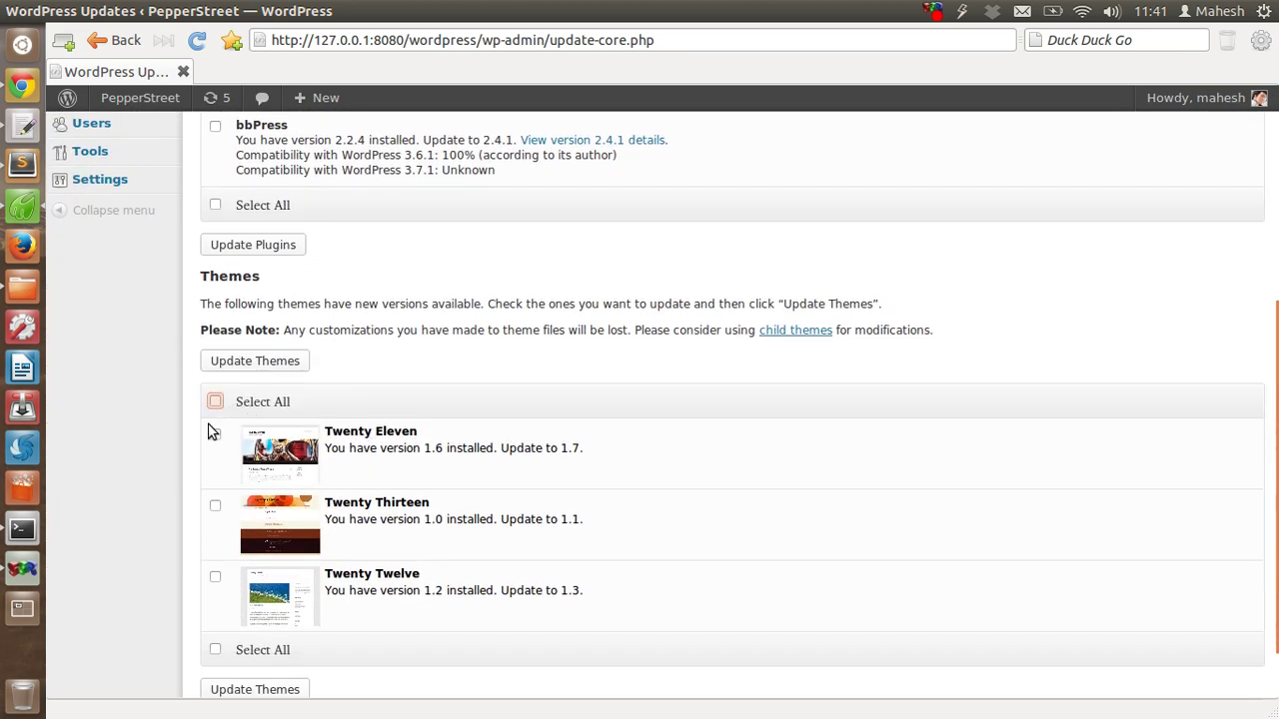
{"action": "left_click", "coordinate": [215, 401]}
{"action": "left_click", "coordinate": [274, 359]}
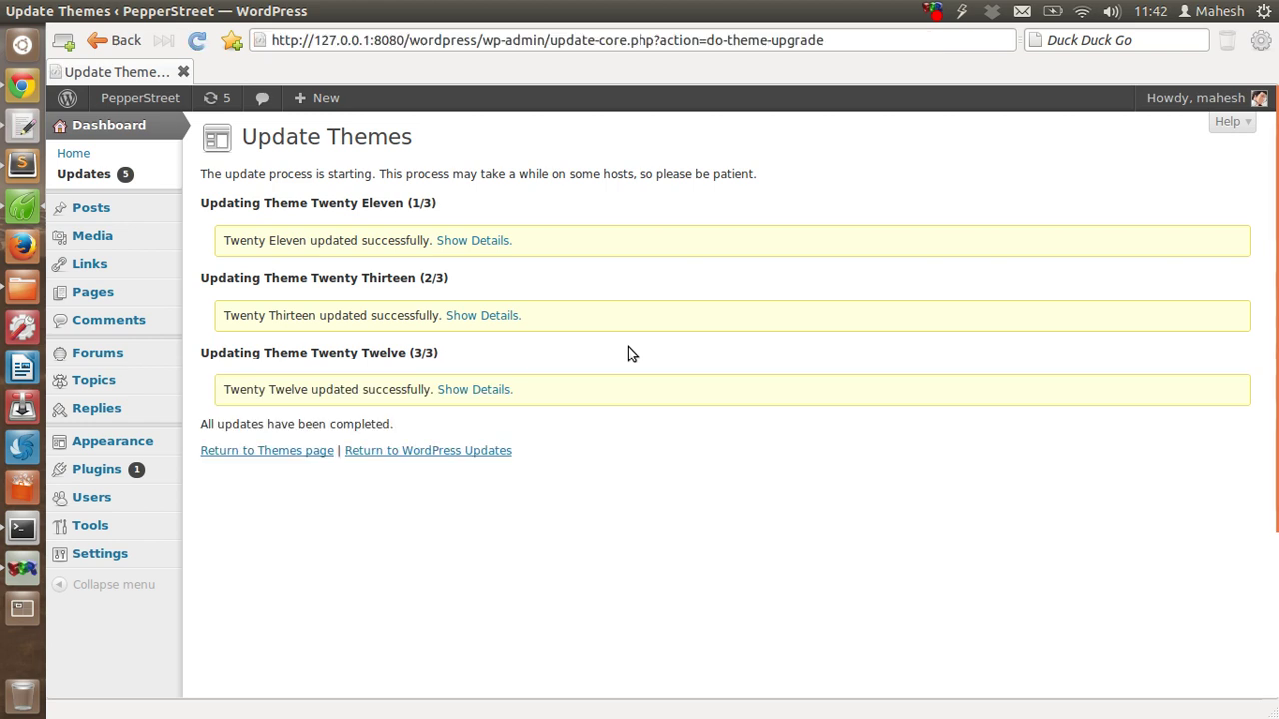
{"action": "left_click", "coordinate": [401, 450]}
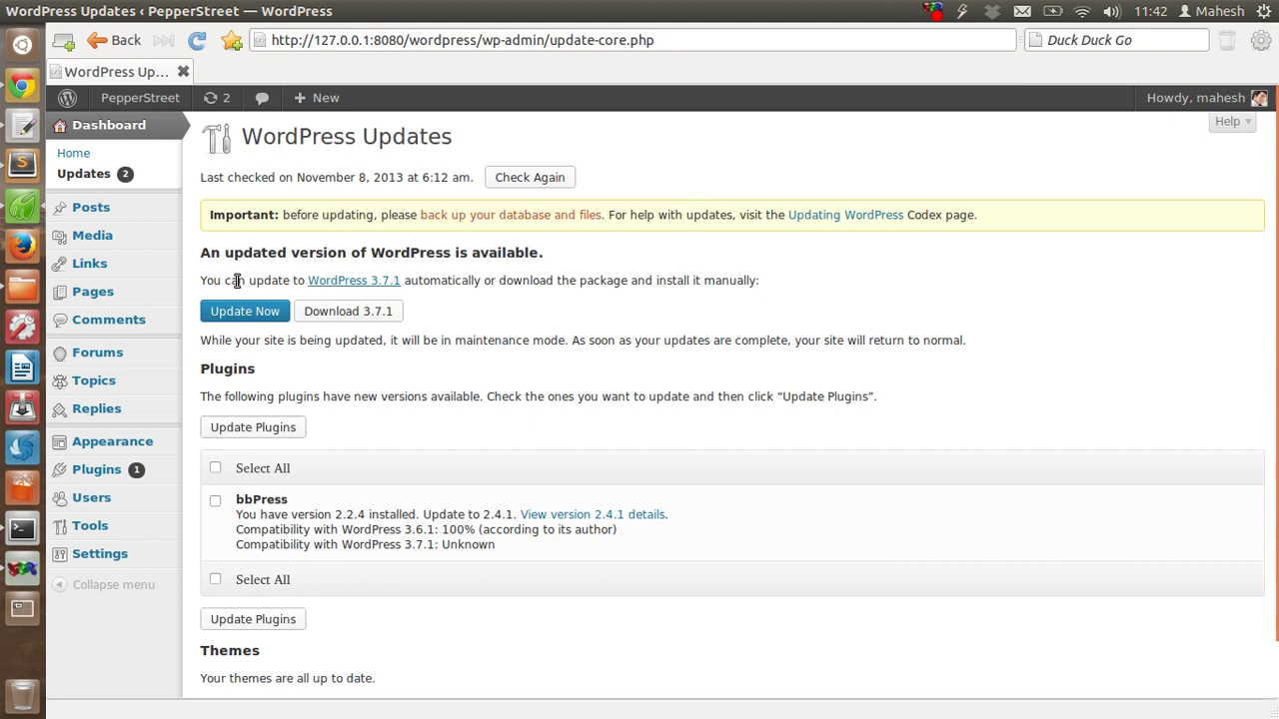
Update the WordPress core installation to version 3.7.1 automatically
{"action": "left_click_drag", "start_coordinate": [199, 249], "coordinate": [557, 275]}
{"action": "left_click", "coordinate": [558, 276]}
{"action": "left_click_drag", "start_coordinate": [750, 280], "coordinate": [206, 250]}
{"action": "left_click", "coordinate": [424, 239]}
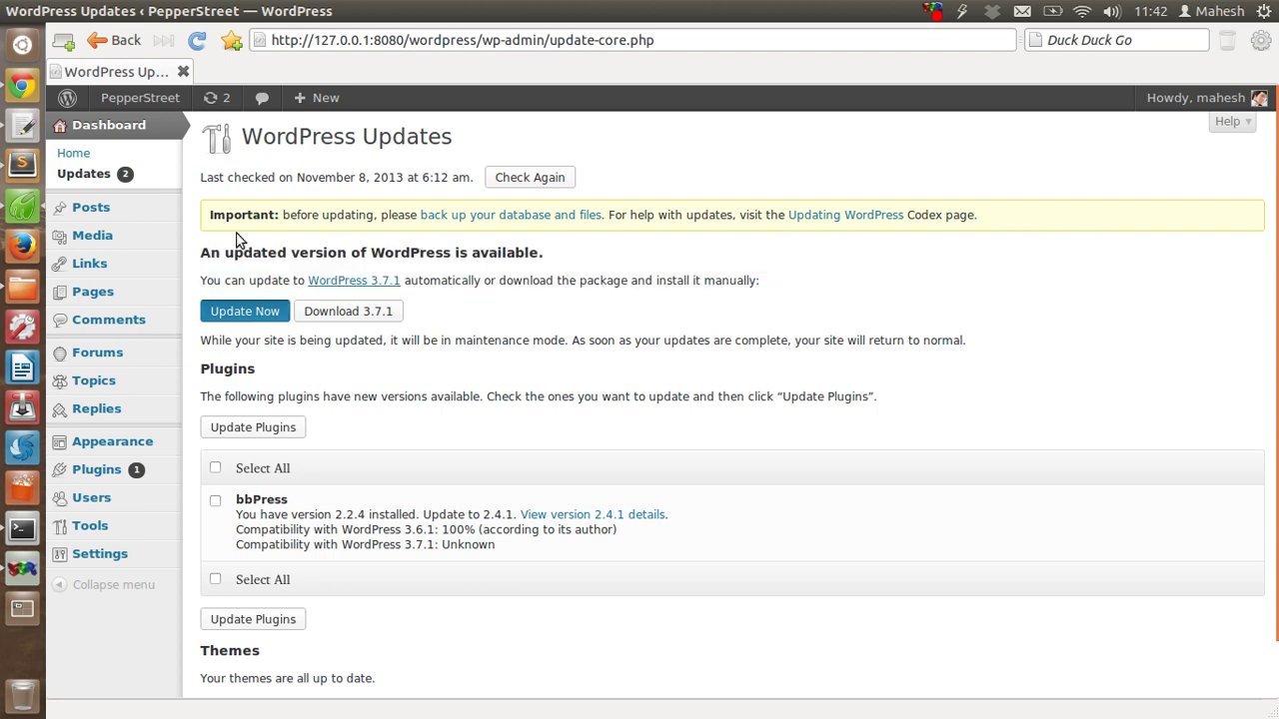
{"action": "left_click", "coordinate": [245, 310]}
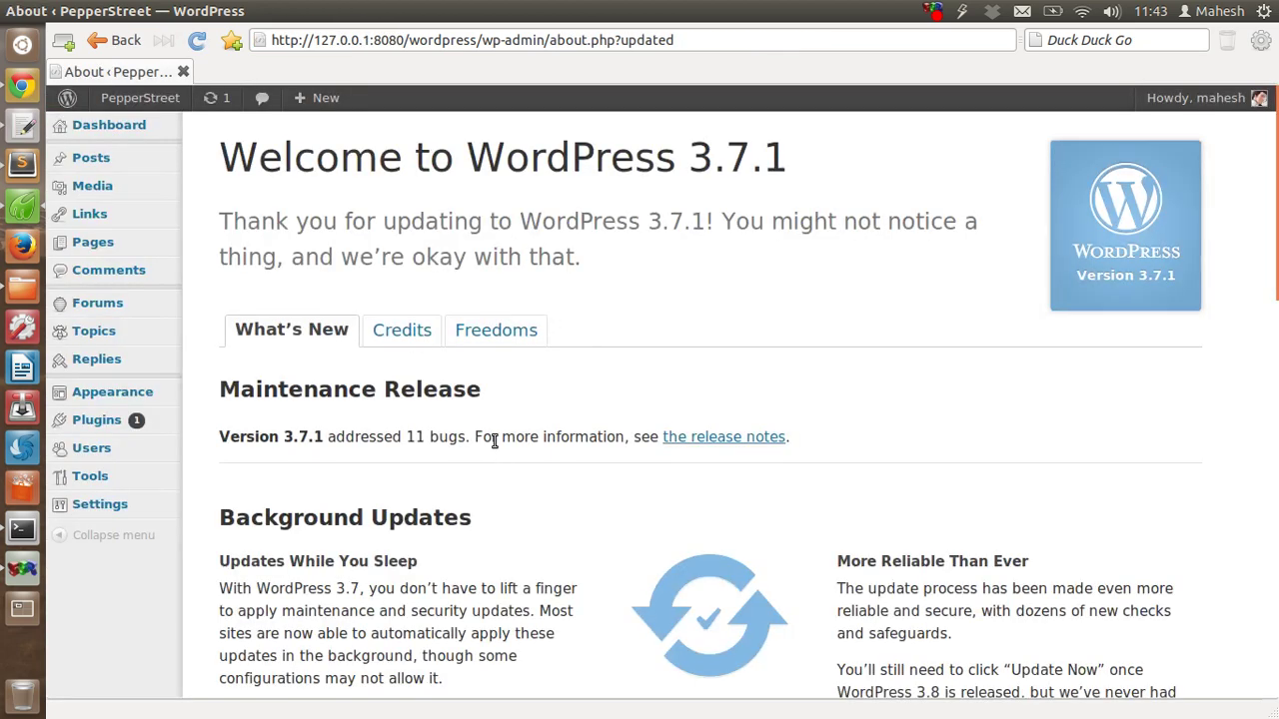
Review the WordPress 3.7.1 release page, including background updates, stronger passwords, search results and the Under the Hood changes
{"action": "left_click_drag", "start_coordinate": [1274, 236], "coordinate": [1271, 281]}
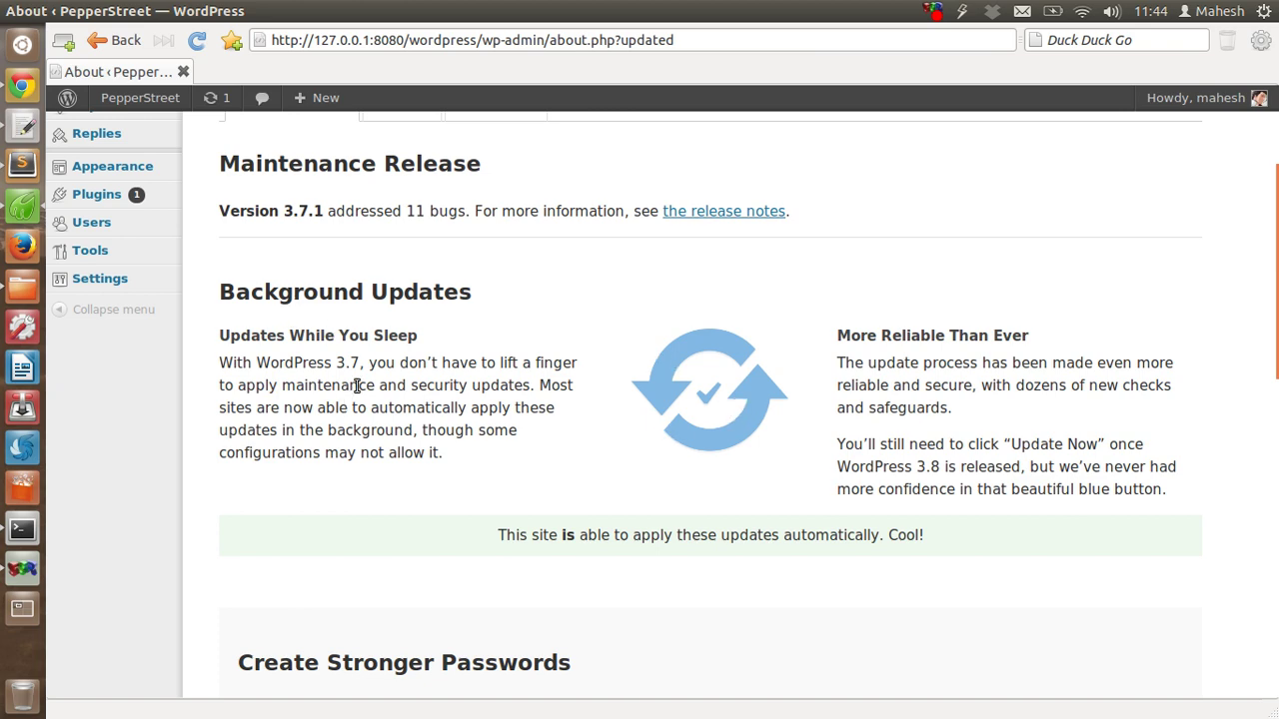
{"action": "left_click_drag", "start_coordinate": [1276, 375], "coordinate": [1276, 440]}
{"action": "scroll", "coordinate": [999, 419], "scroll_direction": "down", "scroll_amount": 3}
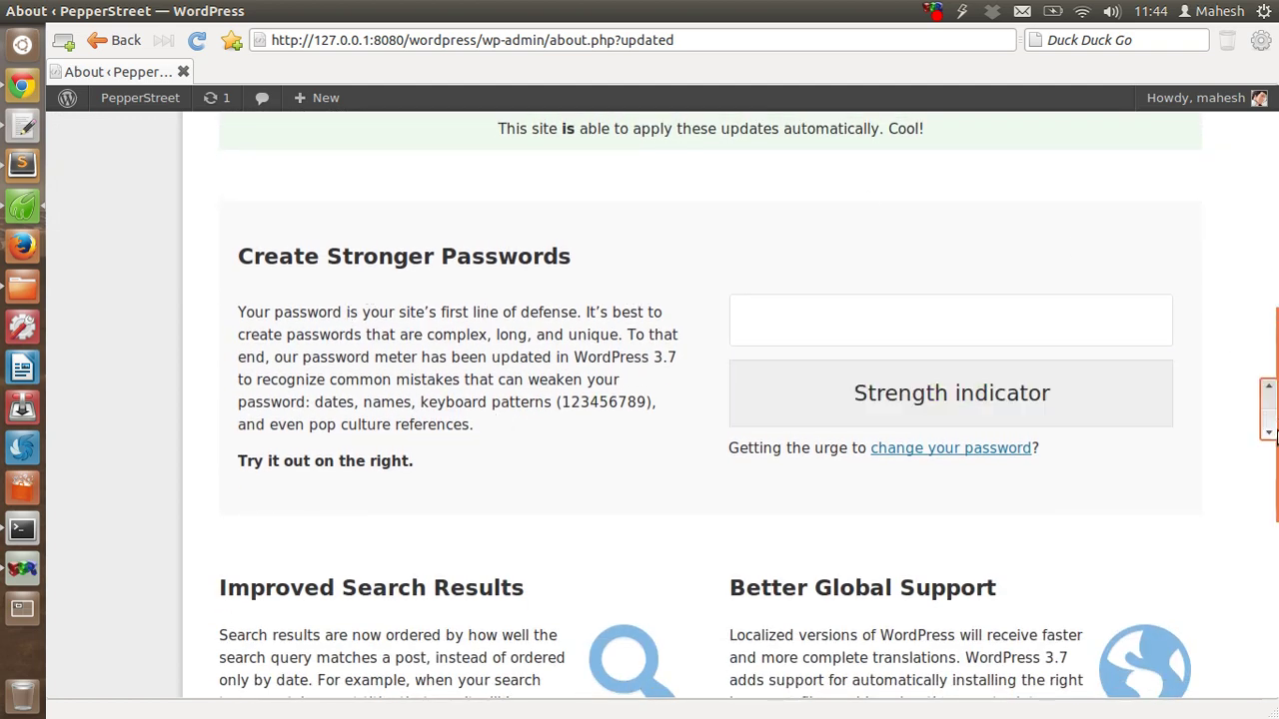
{"action": "left_click_drag", "start_coordinate": [1275, 420], "coordinate": [1275, 437]}
{"action": "scroll", "coordinate": [407, 290], "scroll_direction": "down", "scroll_amount": 4}
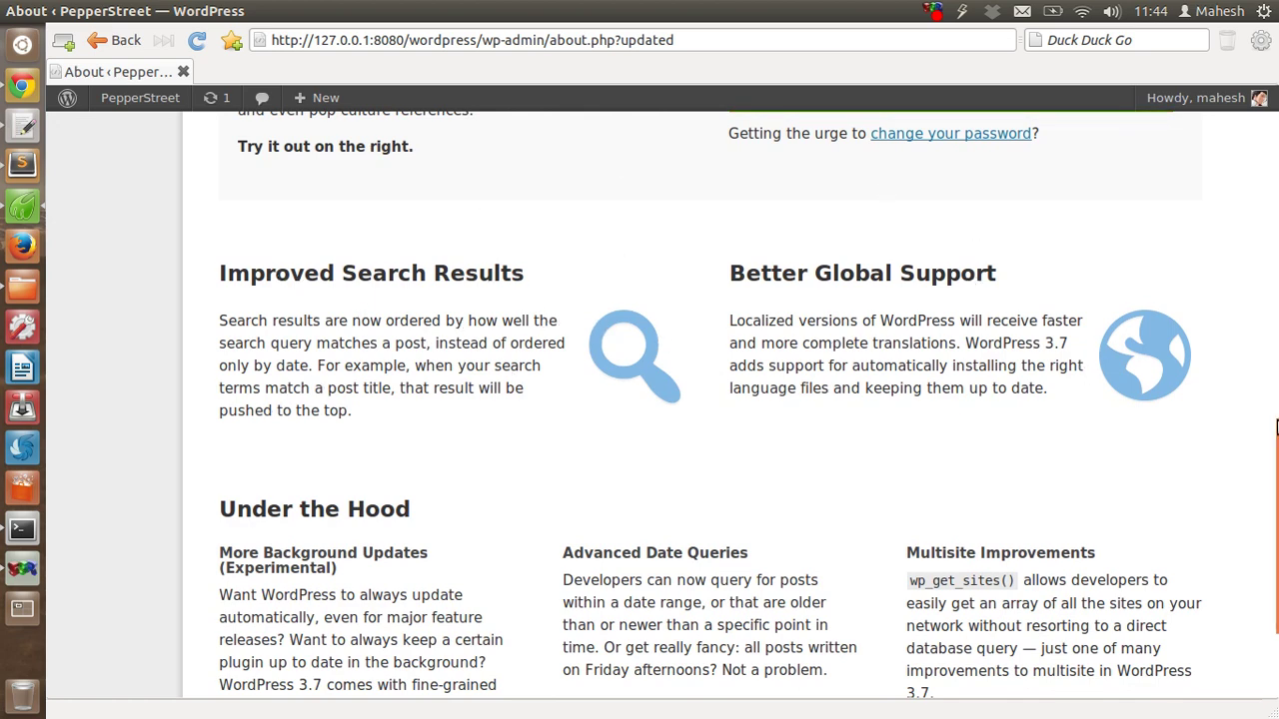
{"action": "mouse_move", "coordinate": [1270, 390]}
{"action": "left_click_drag", "start_coordinate": [1271, 390], "coordinate": [1274, 135]}
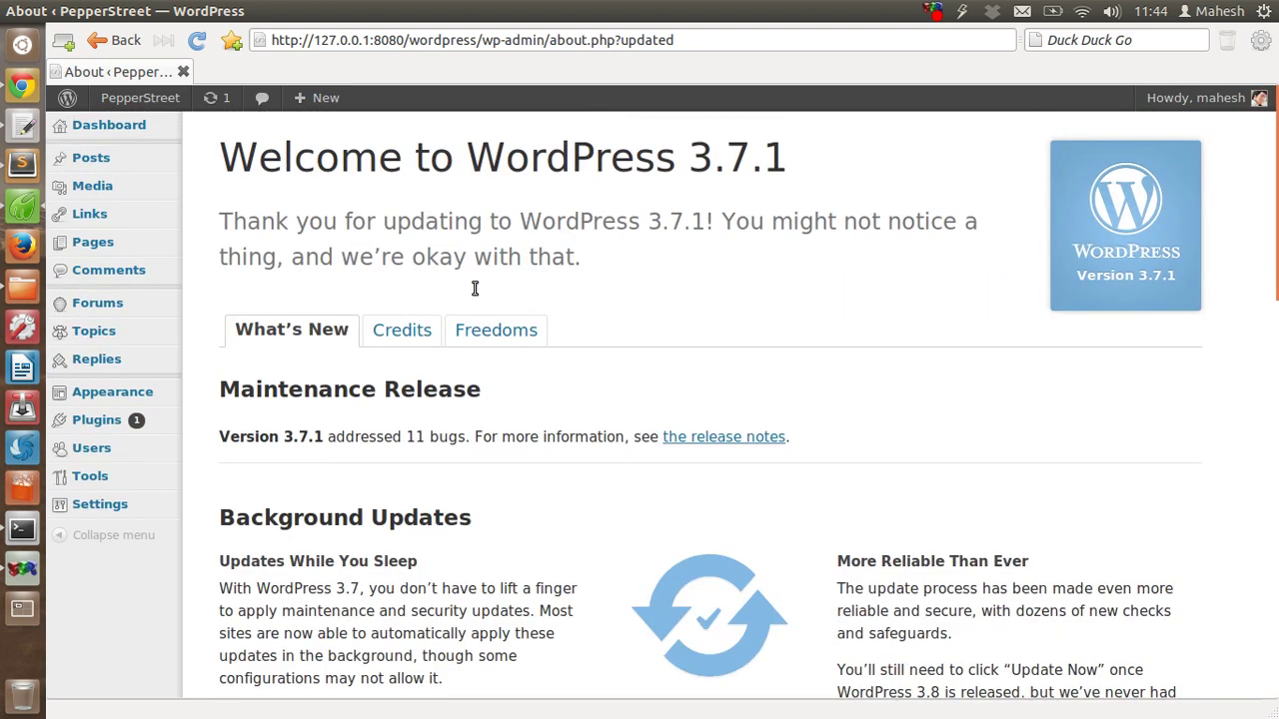
{"action": "left_click_drag", "start_coordinate": [223, 521], "coordinate": [488, 546]}
{"action": "left_click", "coordinate": [489, 545]}
{"action": "left_click_drag", "start_coordinate": [290, 561], "coordinate": [415, 563]}
{"action": "left_click", "coordinate": [305, 561]}
{"action": "left_click_drag", "start_coordinate": [691, 155], "coordinate": [818, 157]}
{"action": "left_click", "coordinate": [821, 235]}
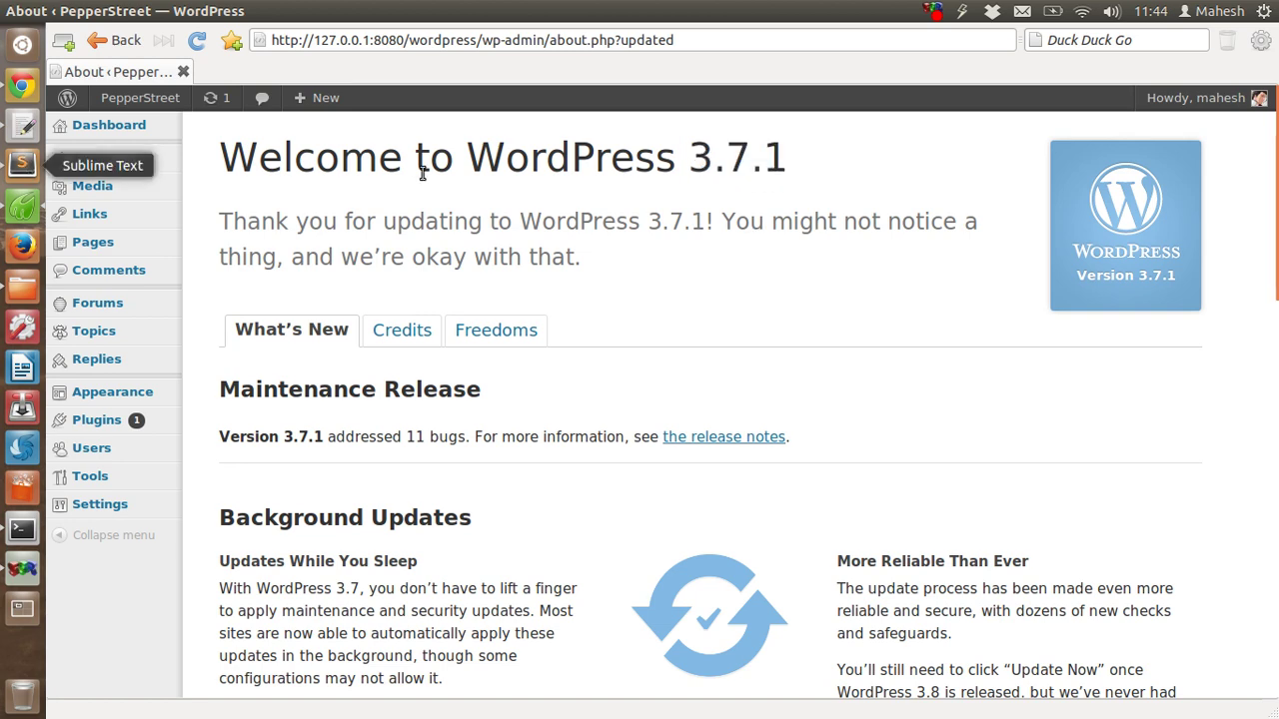
Switch to Sublime Text and add two new lines after the "That's all, stop editing!" comment in wp-config.php
{"action": "left_click", "coordinate": [22, 166]}
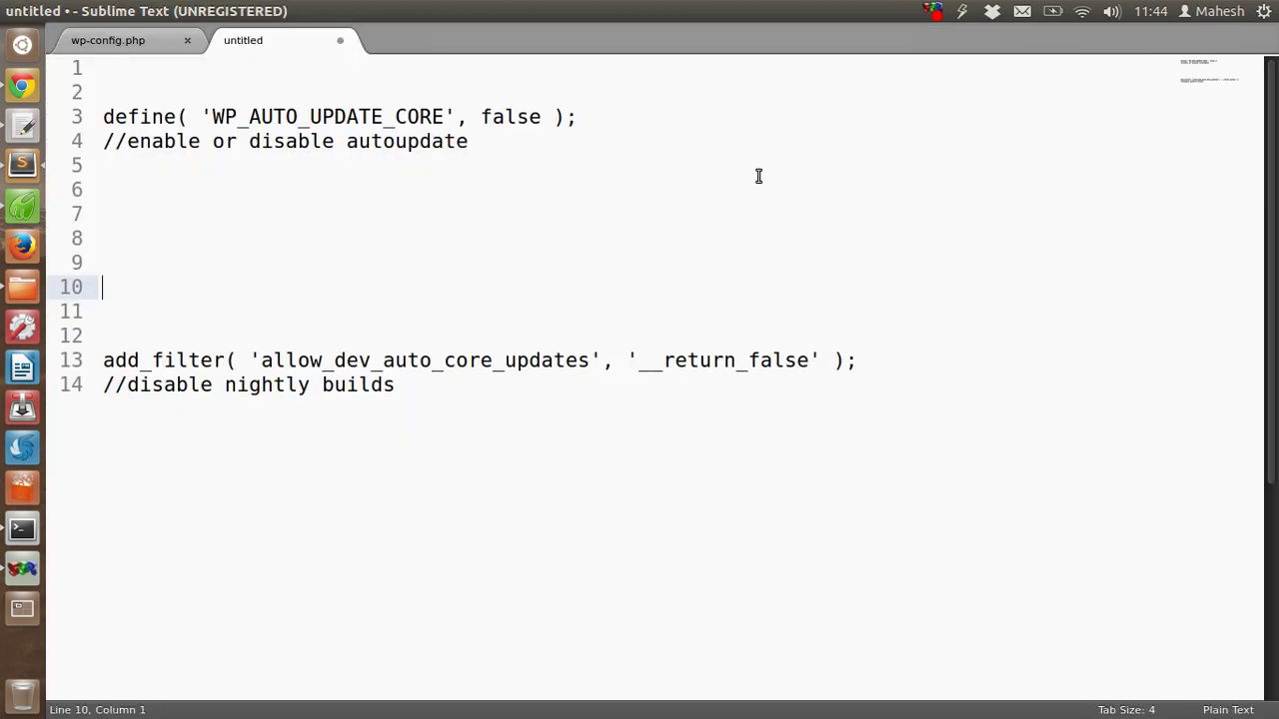
{"action": "left_click", "coordinate": [137, 44]}
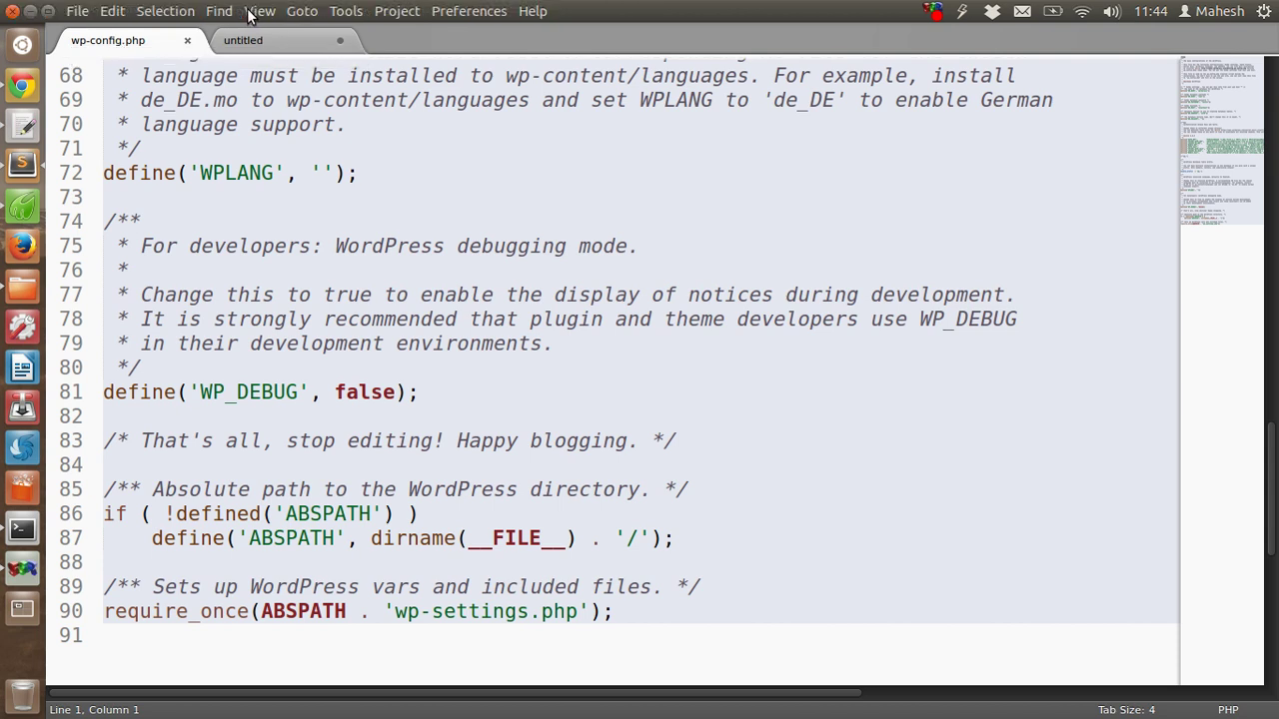
{"action": "mouse_move", "coordinate": [252, 17]}
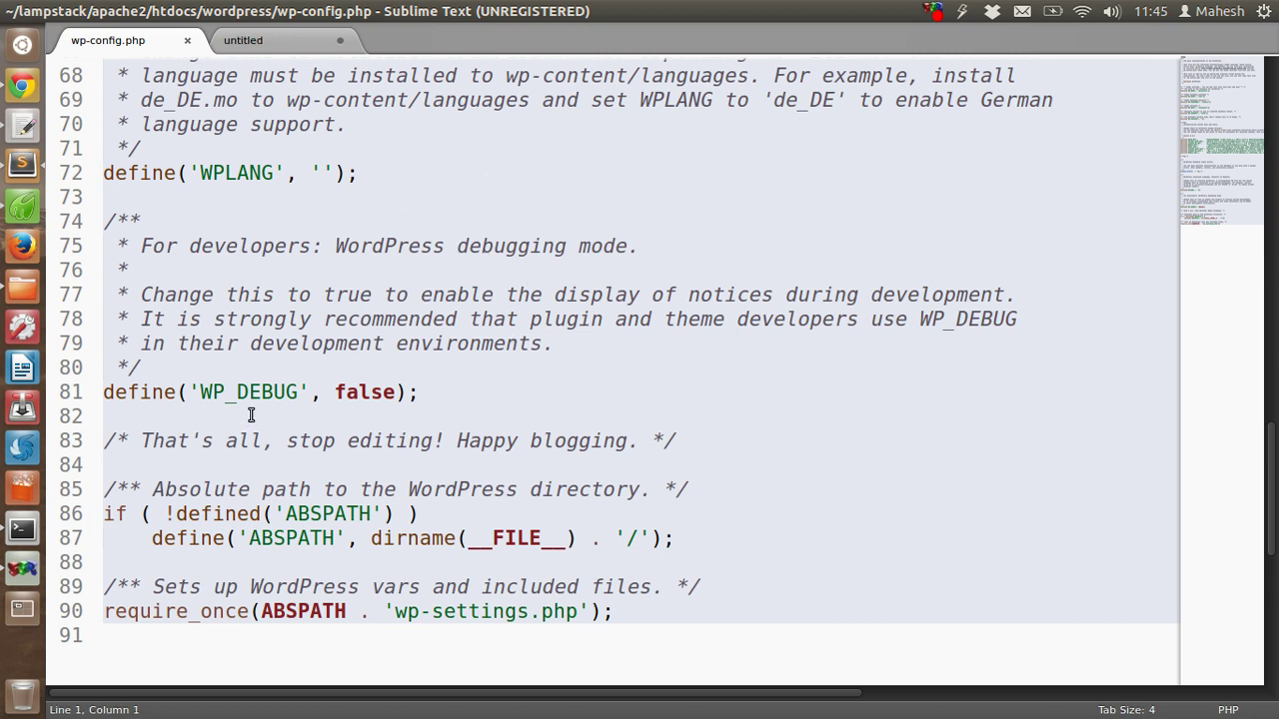
{"action": "left_click", "coordinate": [716, 431]}
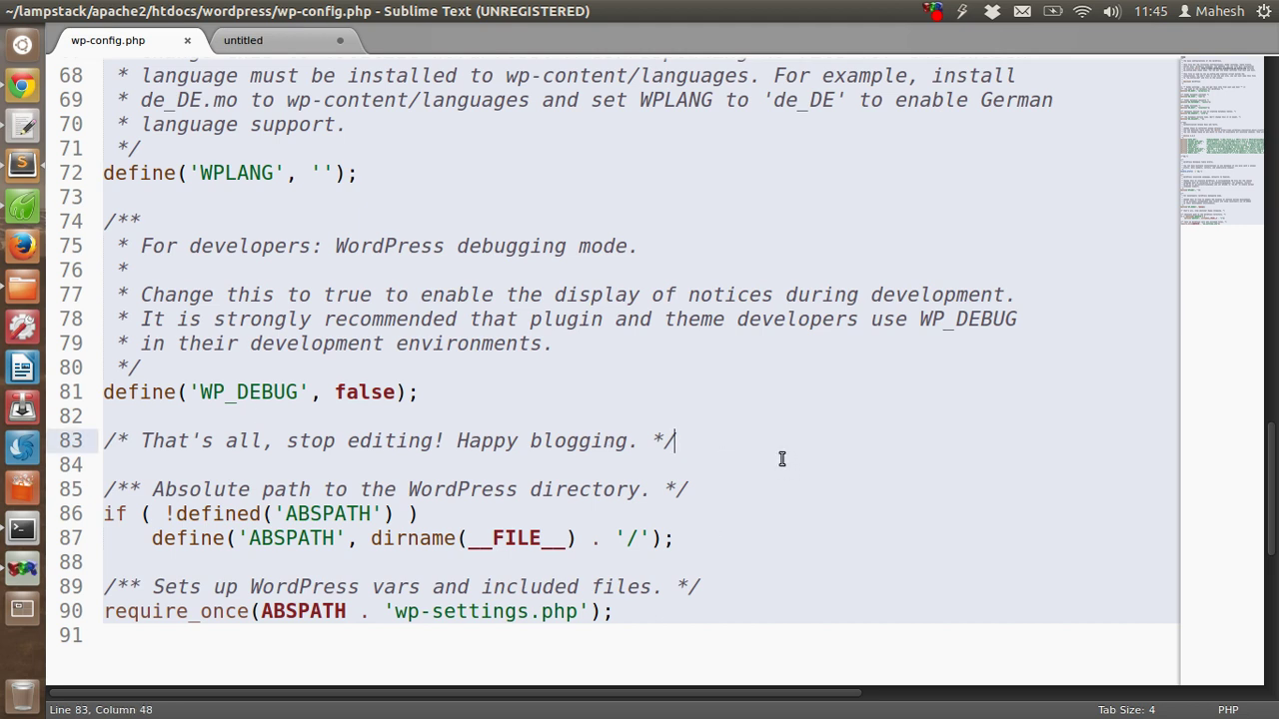
{"action": "key", "text": "Return"}
{"action": "key", "text": "Return"}
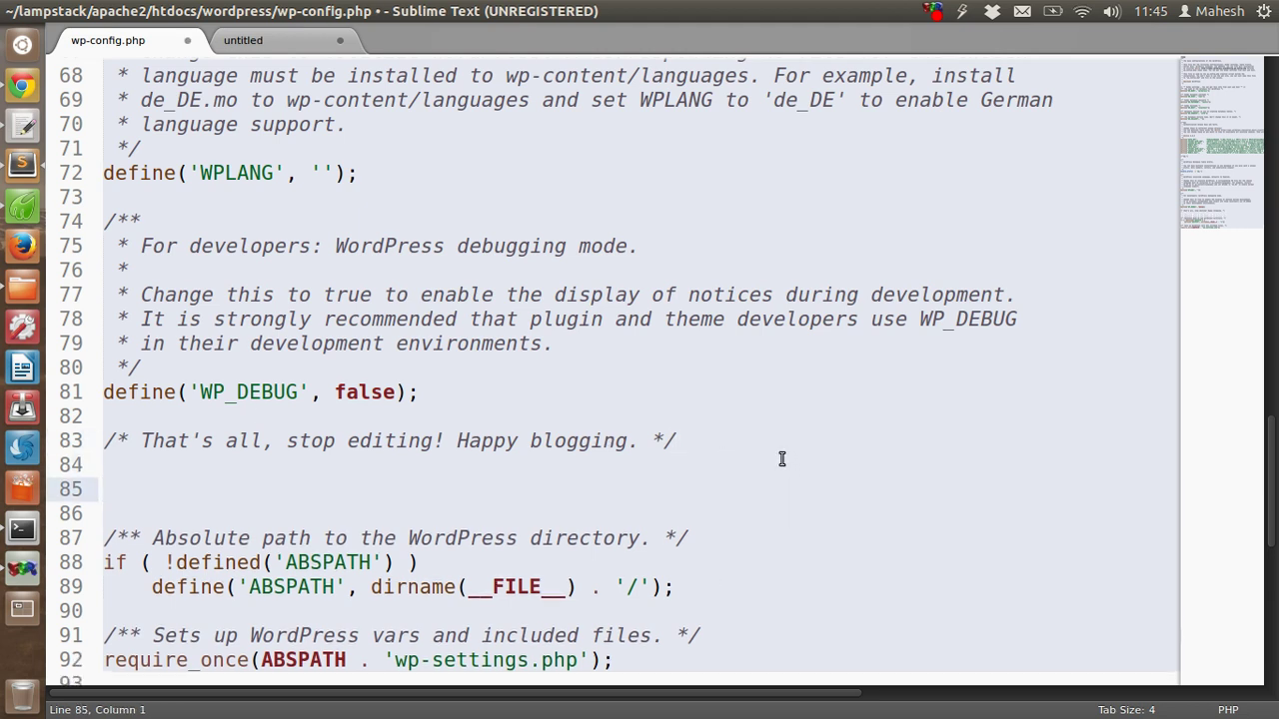
Copy define( 'WP_AUTO_UPDATE_CORE', false ); from the untitled file into line 85 of wp-config.php
{"action": "left_click", "coordinate": [262, 45]}
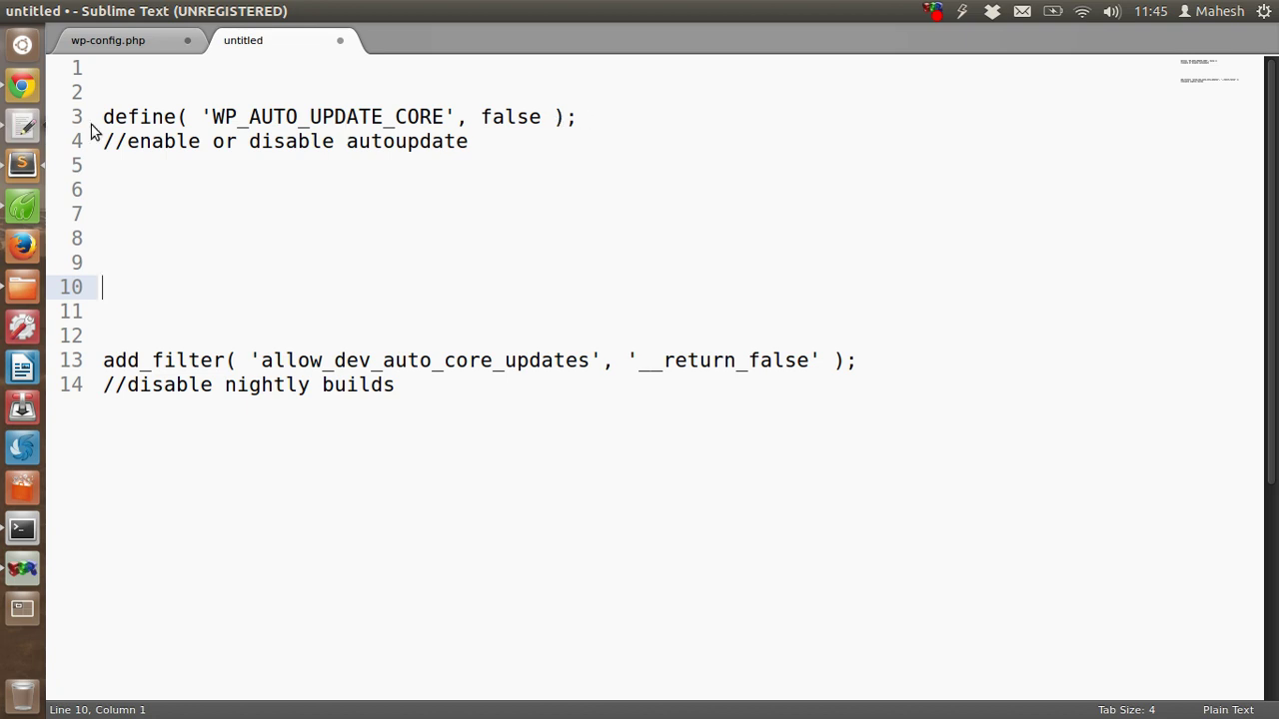
{"action": "left_click_drag", "start_coordinate": [104, 116], "coordinate": [540, 118]}
{"action": "left_click", "coordinate": [207, 116]}
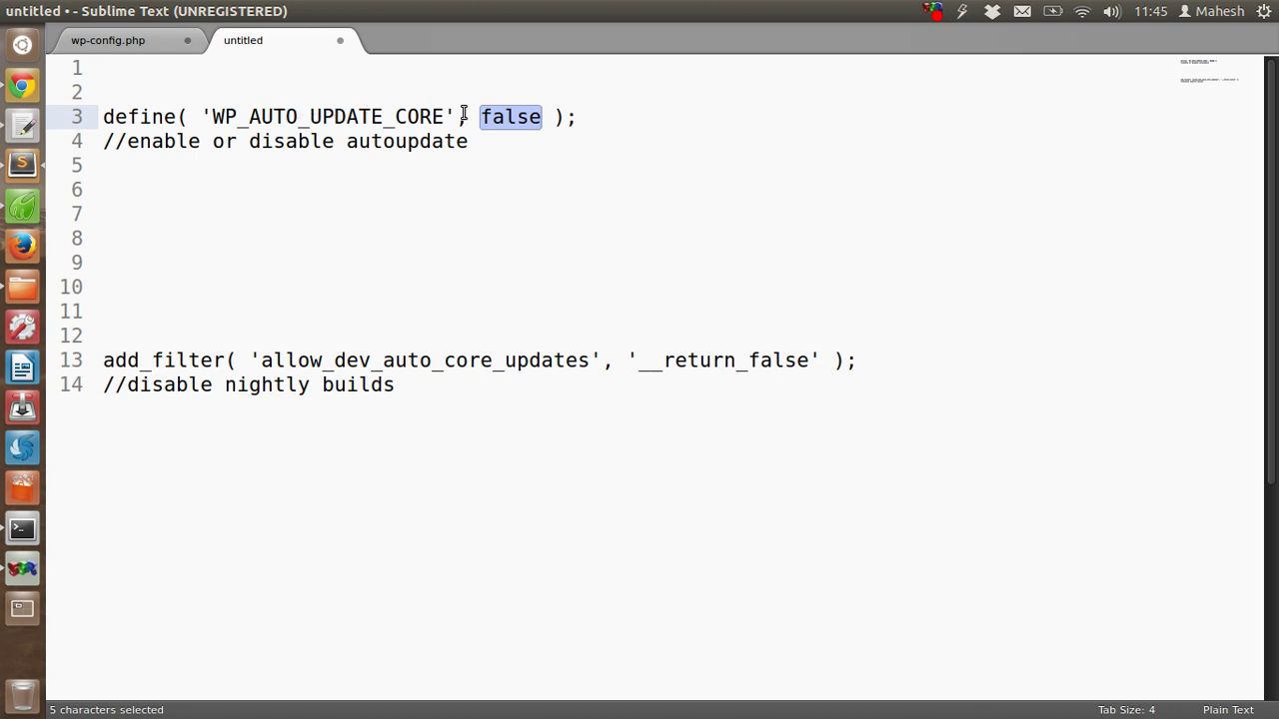
{"action": "left_click_drag", "start_coordinate": [594, 119], "coordinate": [102, 119]}
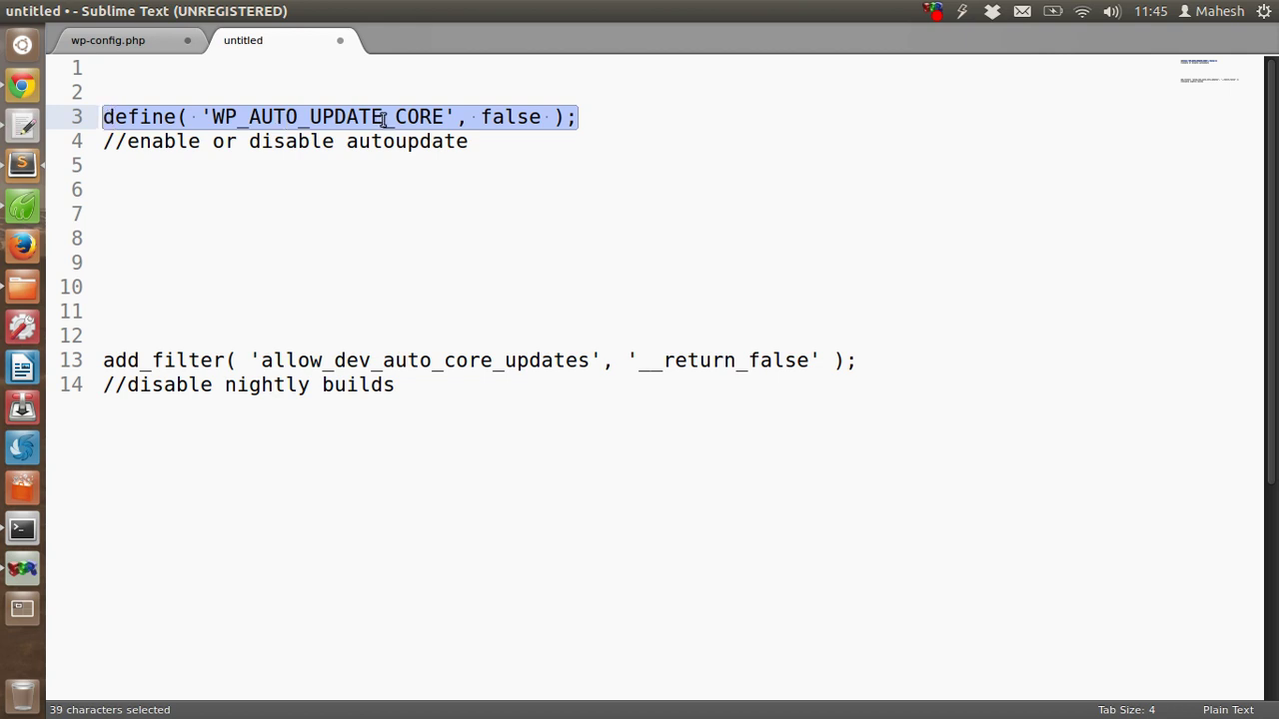
{"action": "key", "text": "ctrl+c"}
{"action": "left_click", "coordinate": [168, 49]}
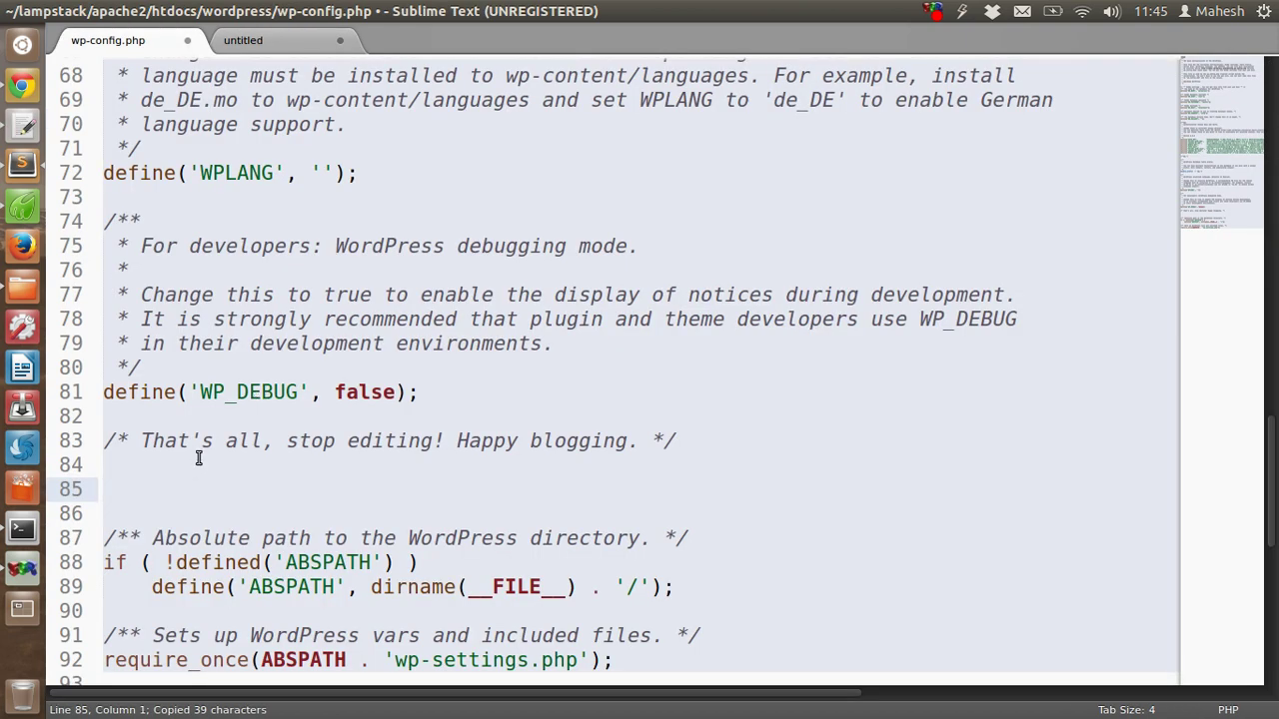
{"action": "key", "text": "ctrl+v"}
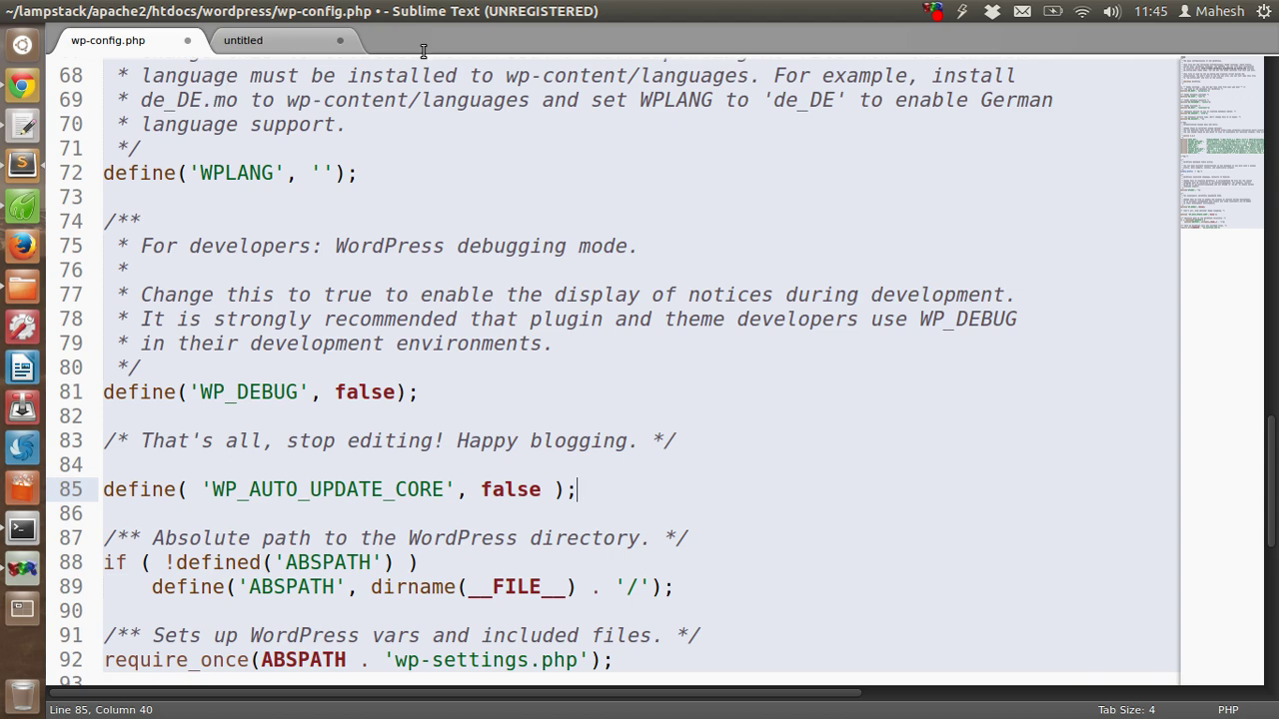
Set the WP_AUTO_UPDATE_CORE constant to true in wp-config.php
{"action": "left_click", "coordinate": [275, 40]}
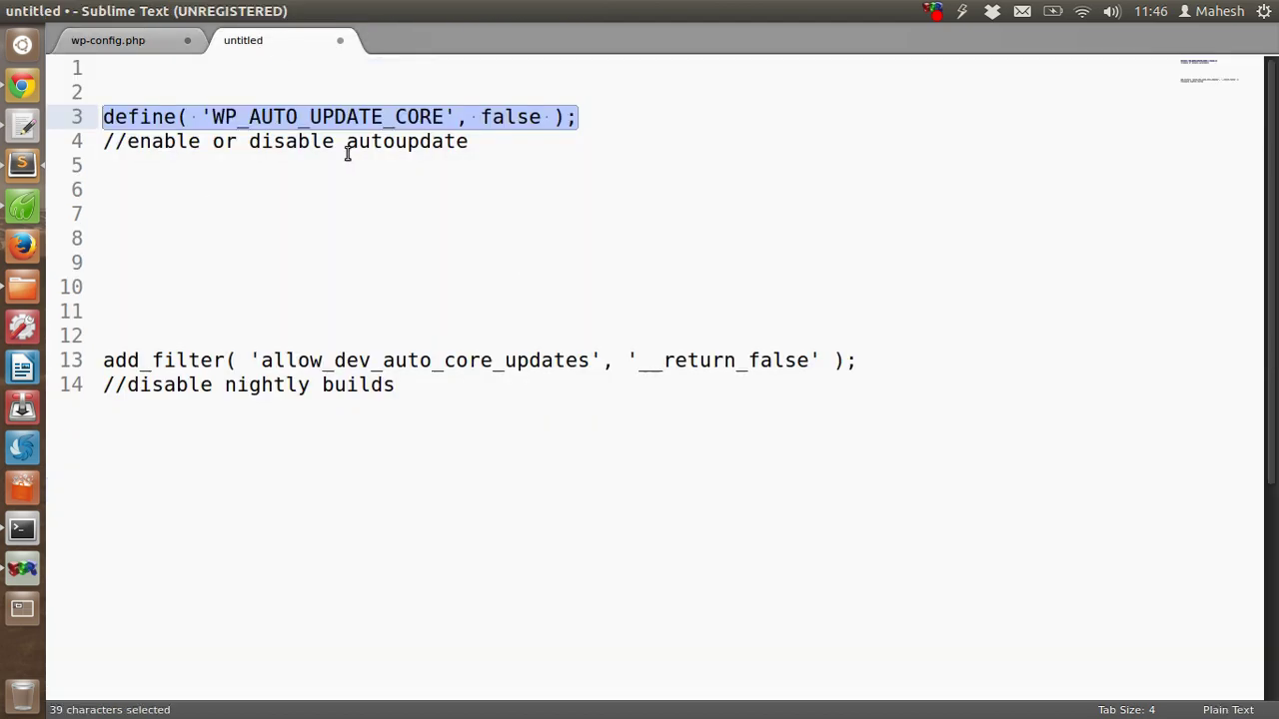
{"action": "left_click", "coordinate": [499, 141]}
{"action": "left_click", "coordinate": [140, 40]}
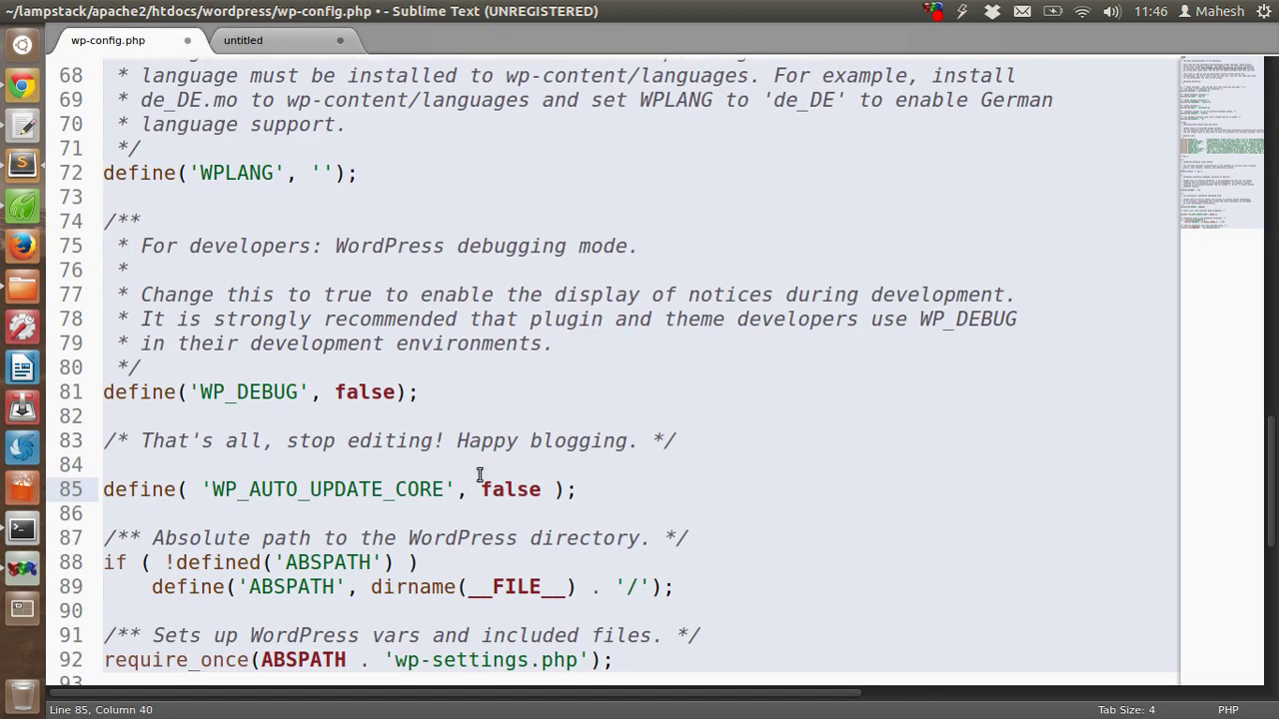
{"action": "double_click", "coordinate": [509, 490]}
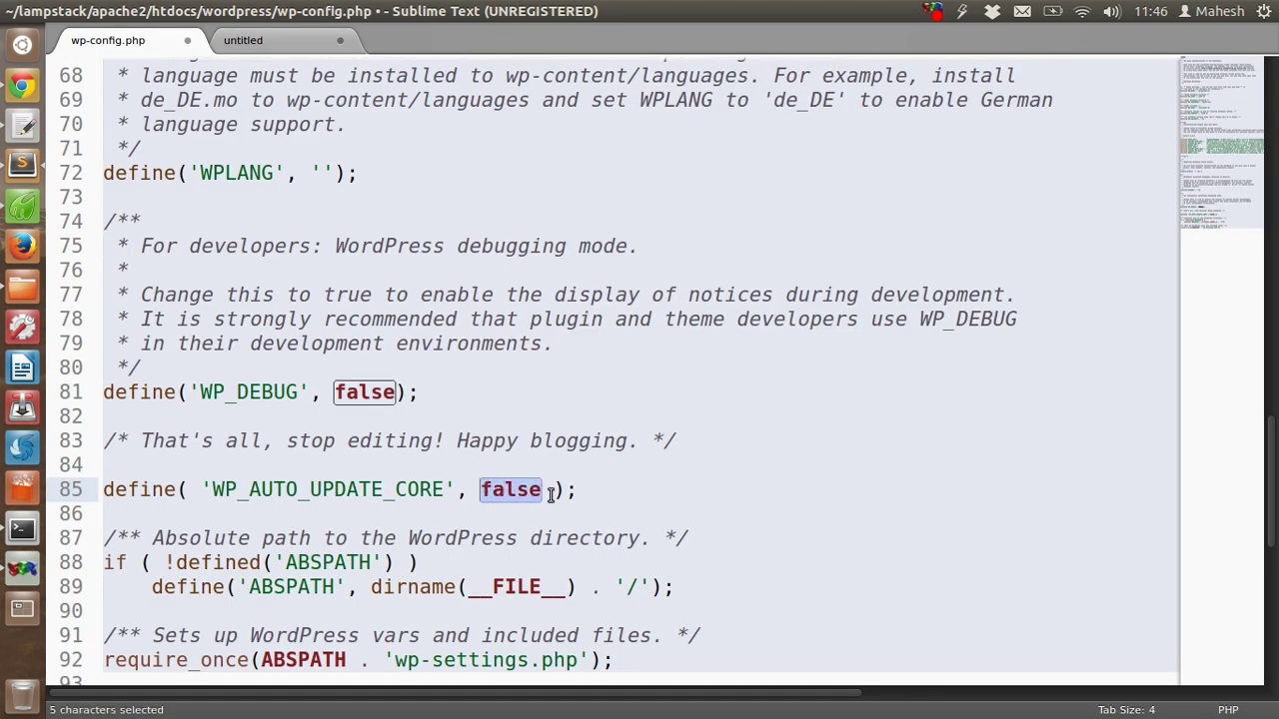
{"action": "type", "text": "true"}
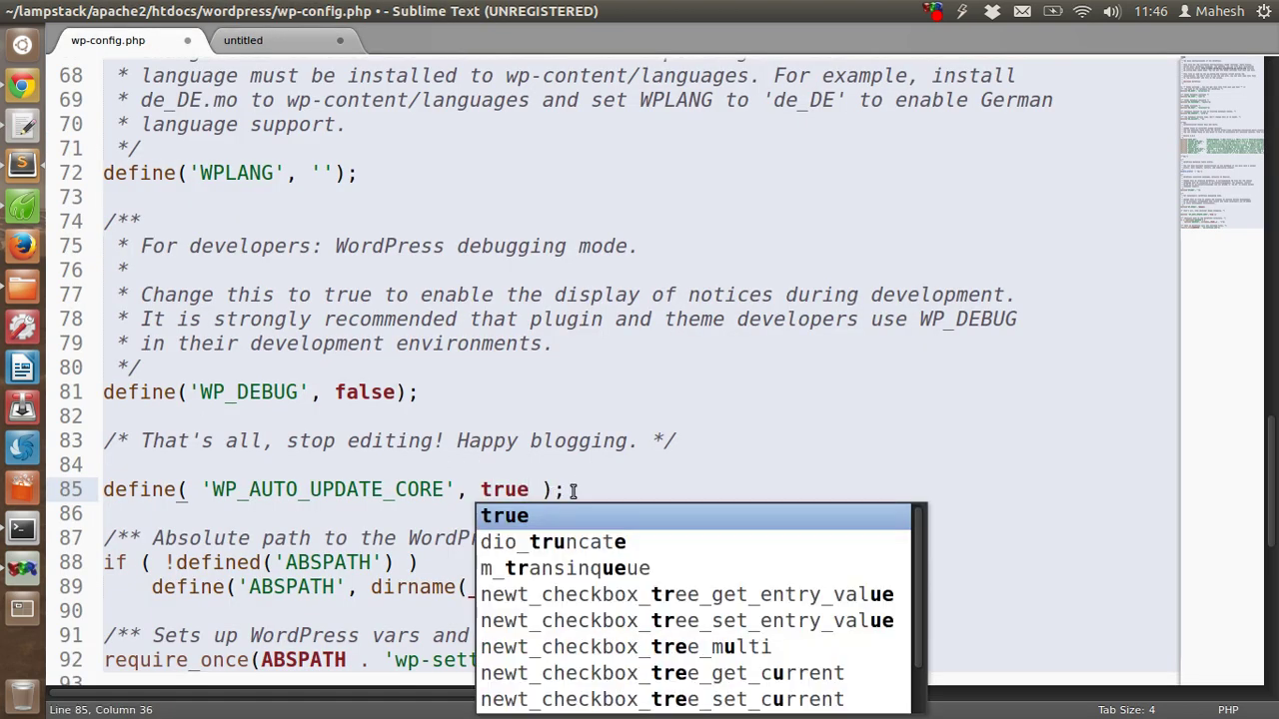
{"action": "left_click", "coordinate": [573, 491]}
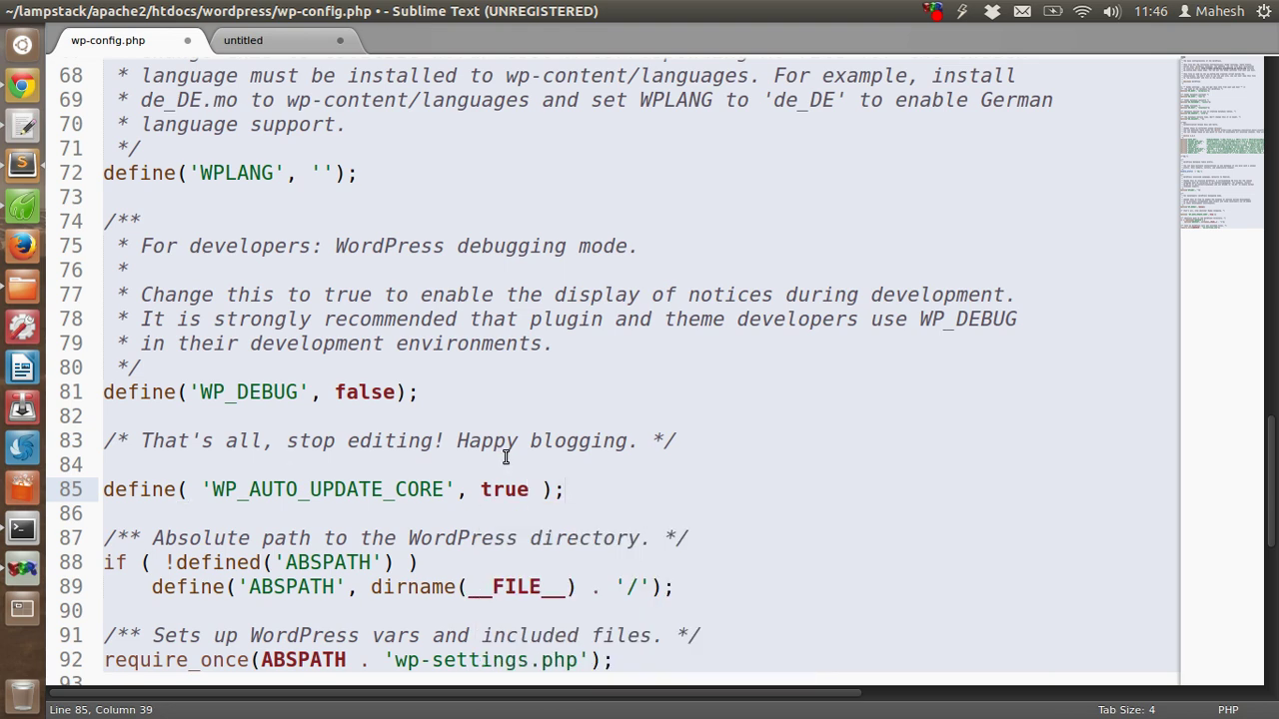
{"action": "left_click", "coordinate": [36, 216]}
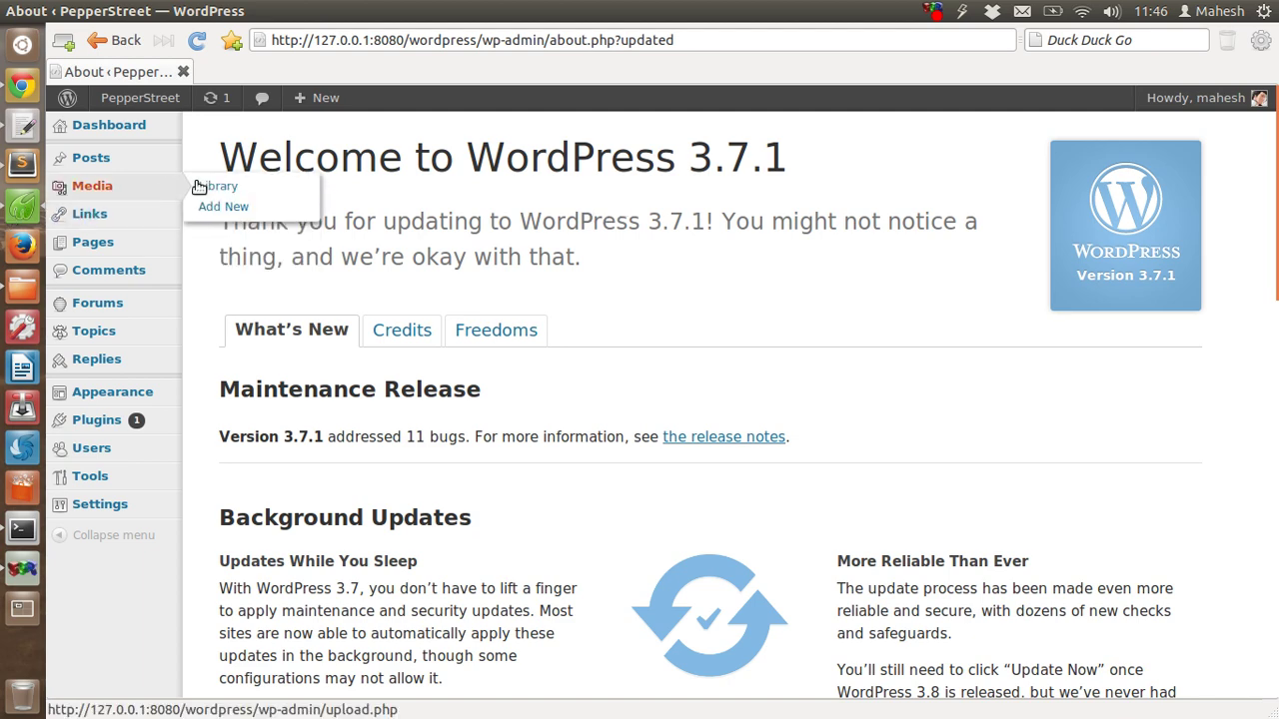
{"action": "left_click", "coordinate": [15, 170]}
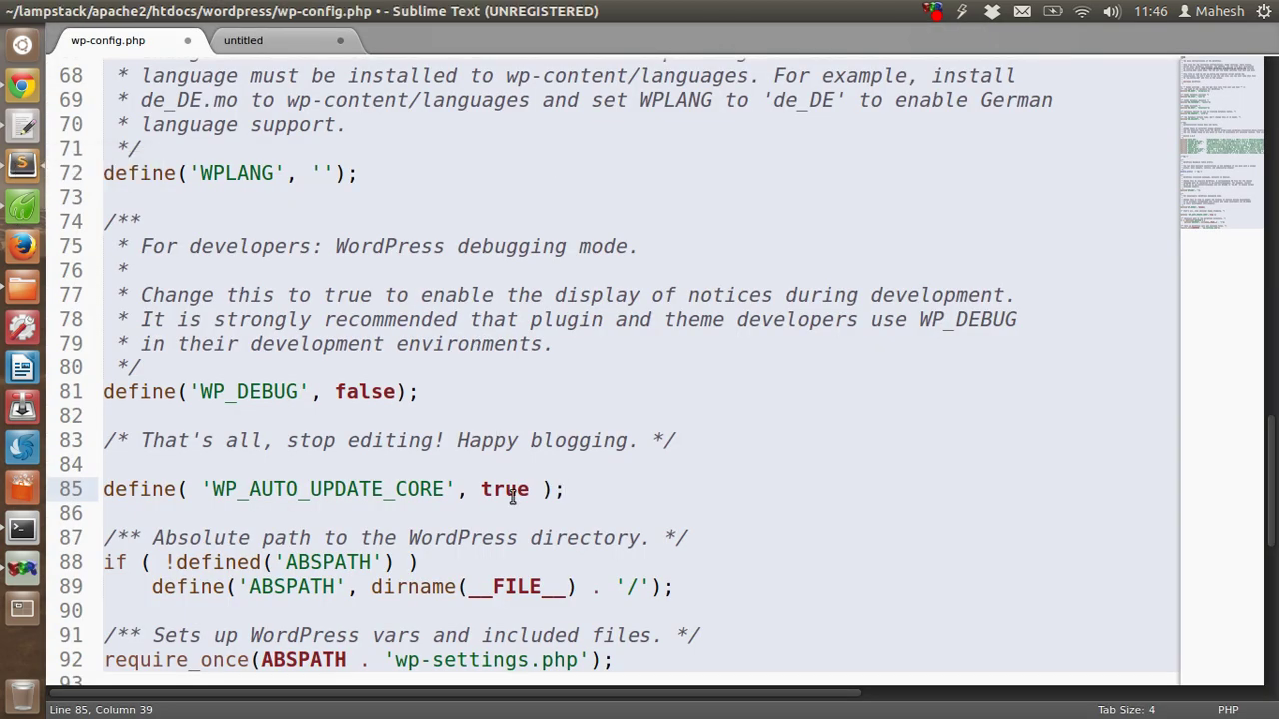
{"action": "left_click_drag", "start_coordinate": [570, 489], "coordinate": [357, 490]}
{"action": "left_click_drag", "start_coordinate": [147, 487], "coordinate": [108, 488]}
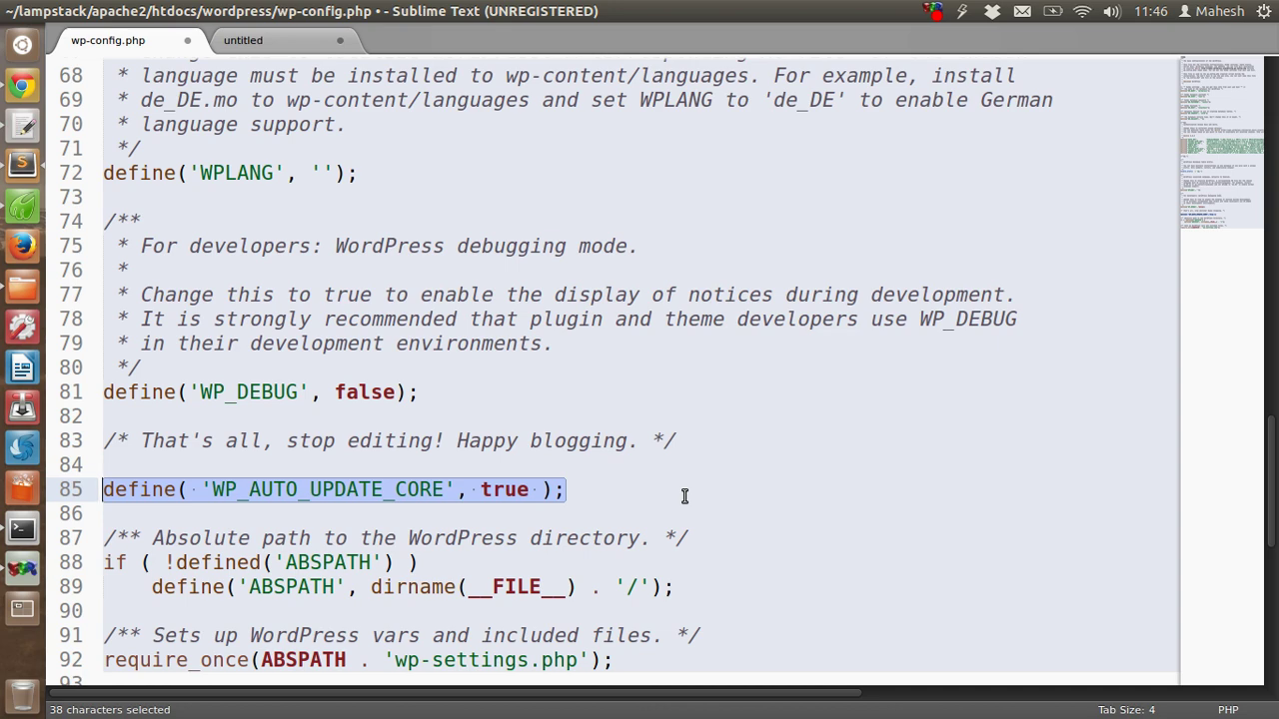
Copy the add_filter line for allow_dev_auto_core_updates and its "disable nightly builds" comment from the untitled file
{"action": "left_click", "coordinate": [255, 42]}
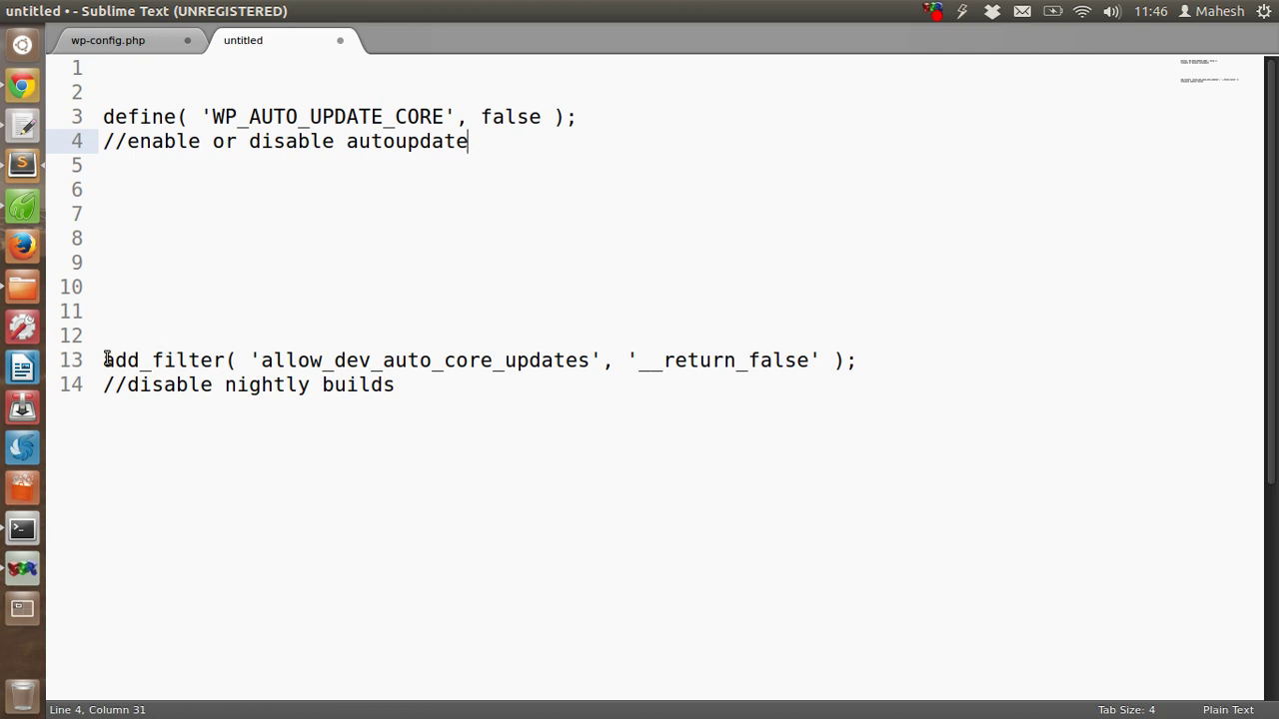
{"action": "left_click_drag", "start_coordinate": [105, 360], "coordinate": [229, 360]}
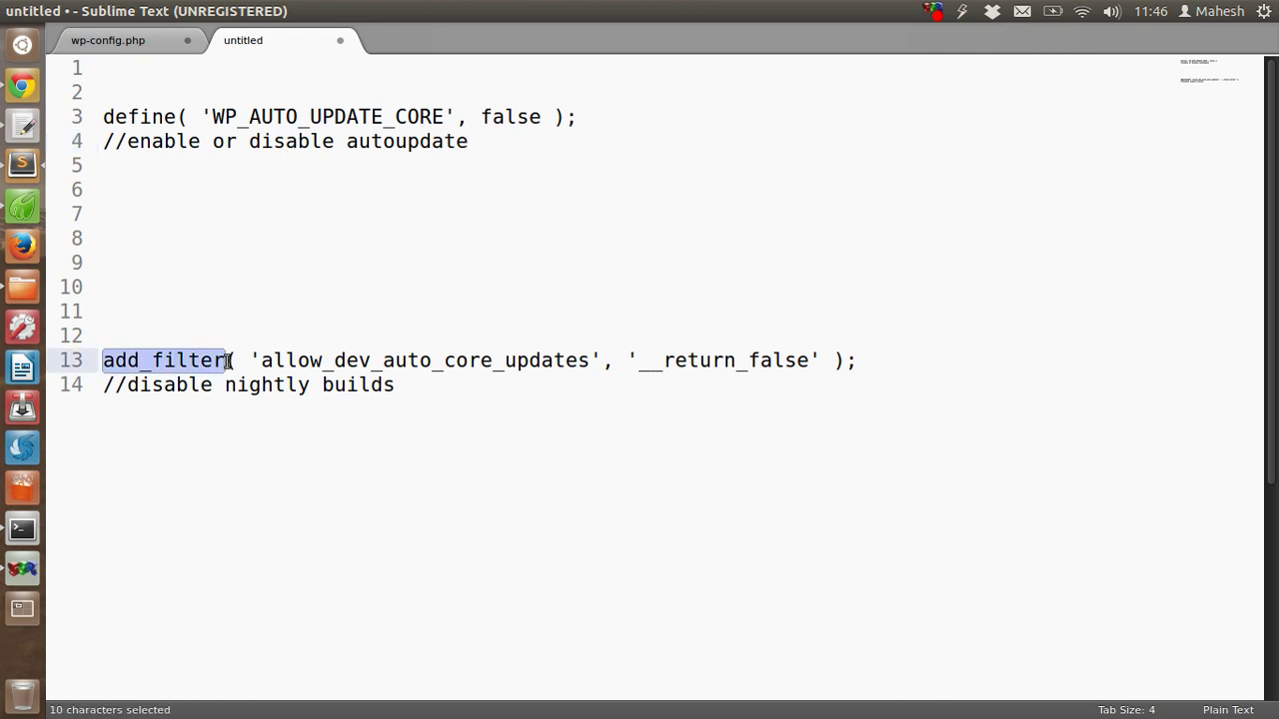
{"action": "left_click", "coordinate": [295, 361]}
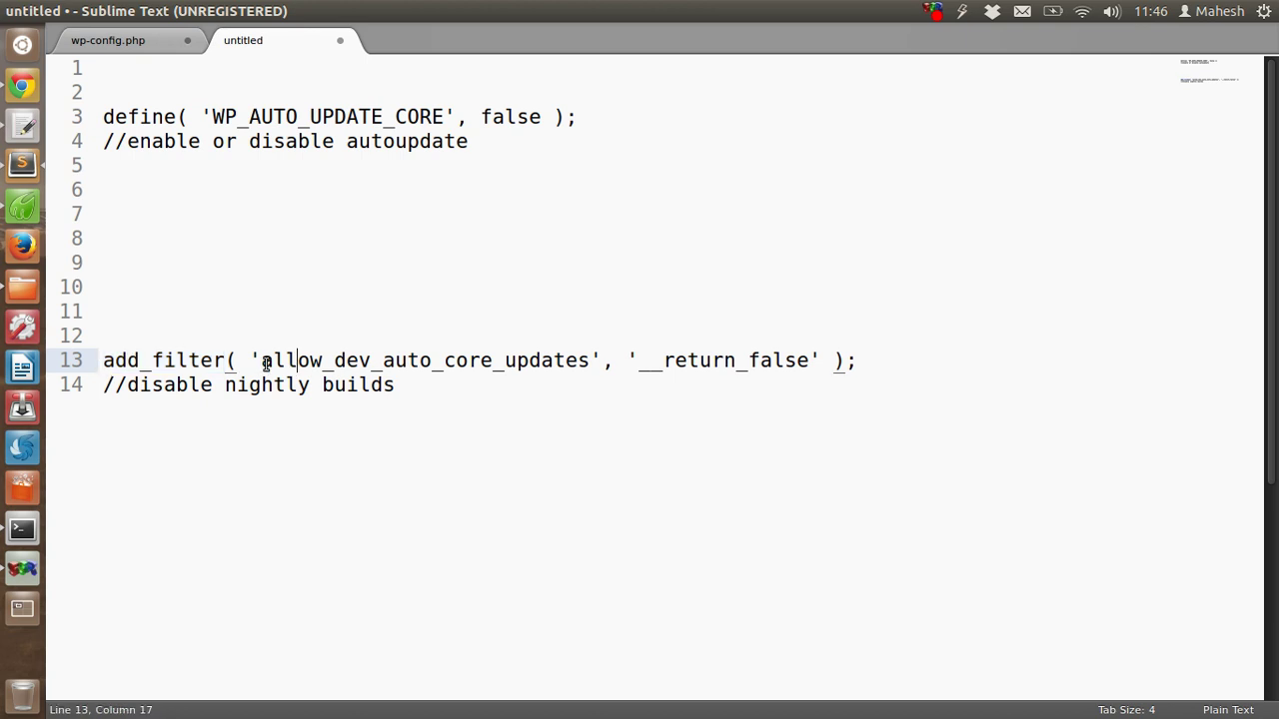
{"action": "left_click_drag", "start_coordinate": [637, 362], "coordinate": [821, 359]}
{"action": "left_click", "coordinate": [432, 364]}
{"action": "left_click_drag", "start_coordinate": [264, 359], "coordinate": [603, 360]}
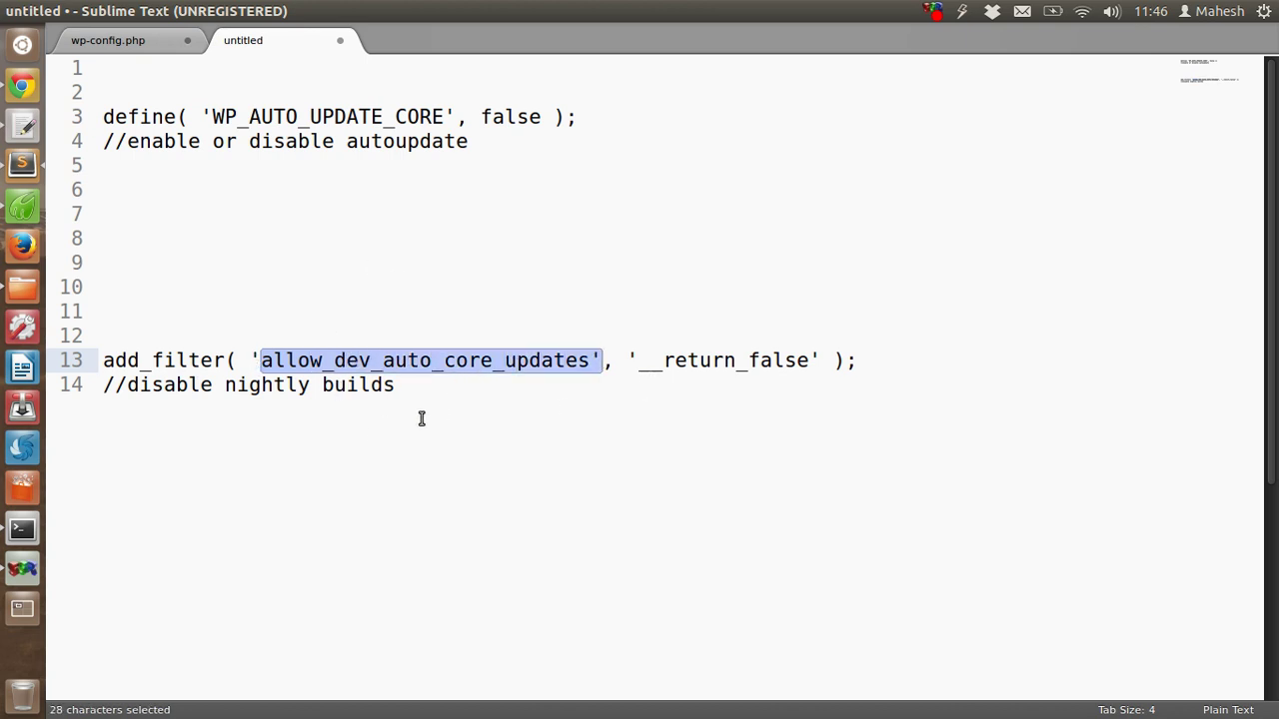
{"action": "left_click", "coordinate": [413, 382]}
{"action": "left_click_drag", "start_coordinate": [442, 390], "coordinate": [95, 358]}
{"action": "key", "text": "ctrl+c"}
{"action": "left_click", "coordinate": [292, 286]}
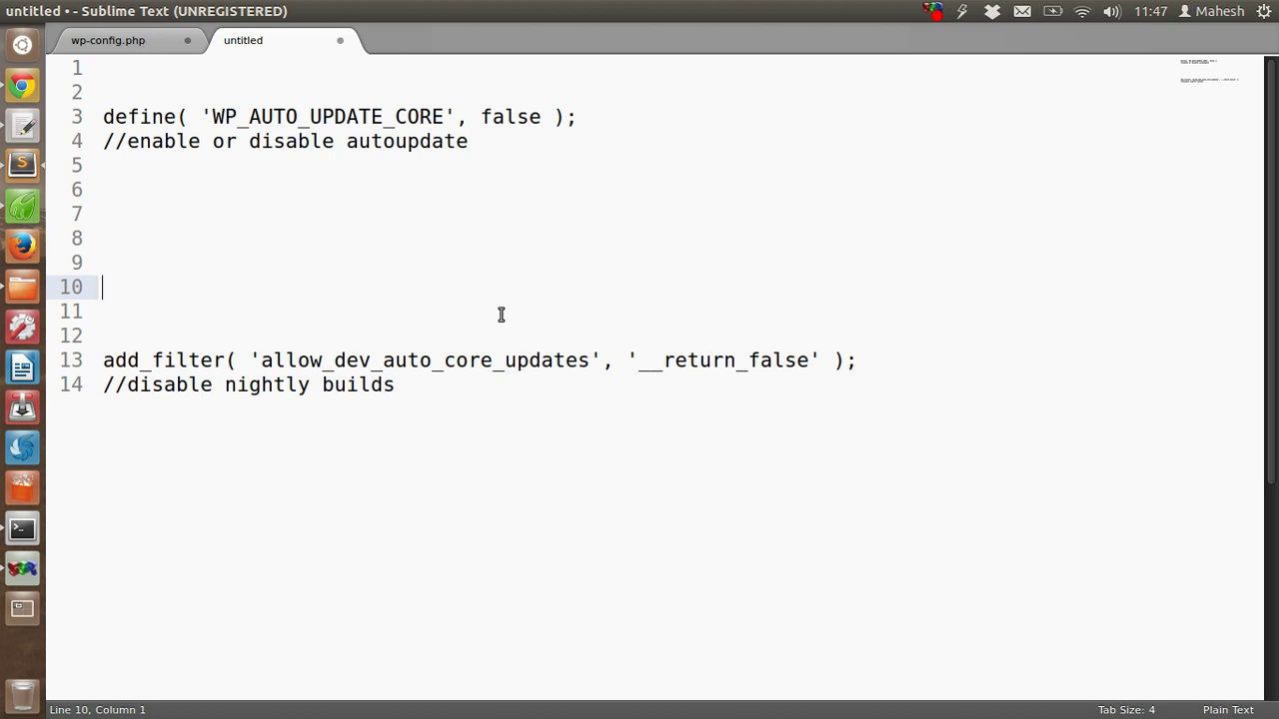
Examine the add_filter line for allow_dev_auto_core_updates and its nightly builds comment in the untitled file
{"action": "left_click_drag", "start_coordinate": [107, 360], "coordinate": [234, 359]}
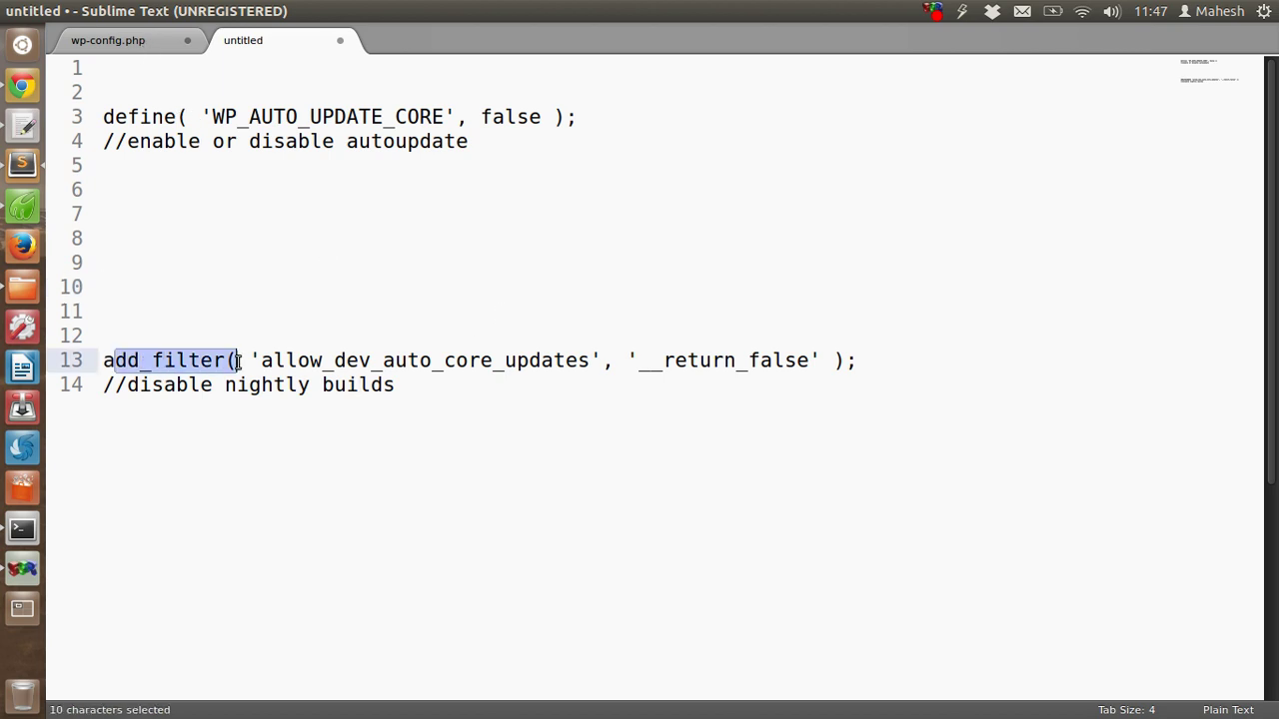
{"action": "left_click", "coordinate": [358, 361]}
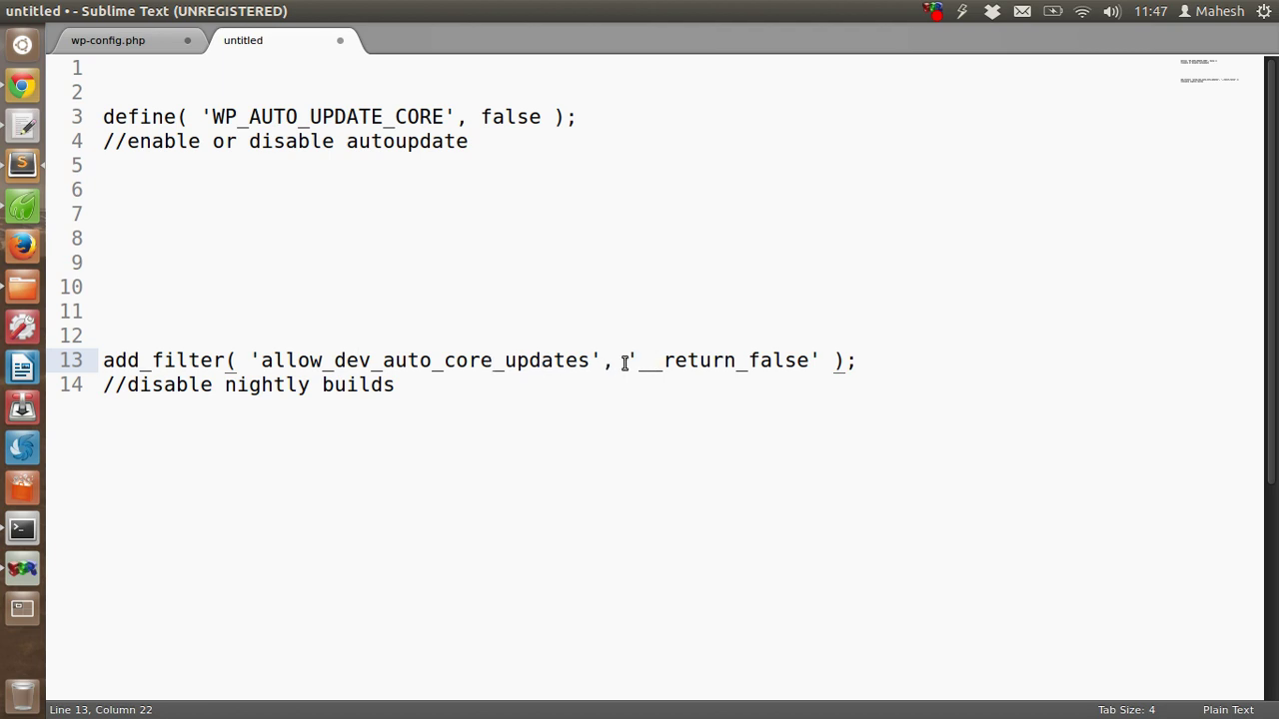
{"action": "left_click_drag", "start_coordinate": [636, 371], "coordinate": [673, 370]}
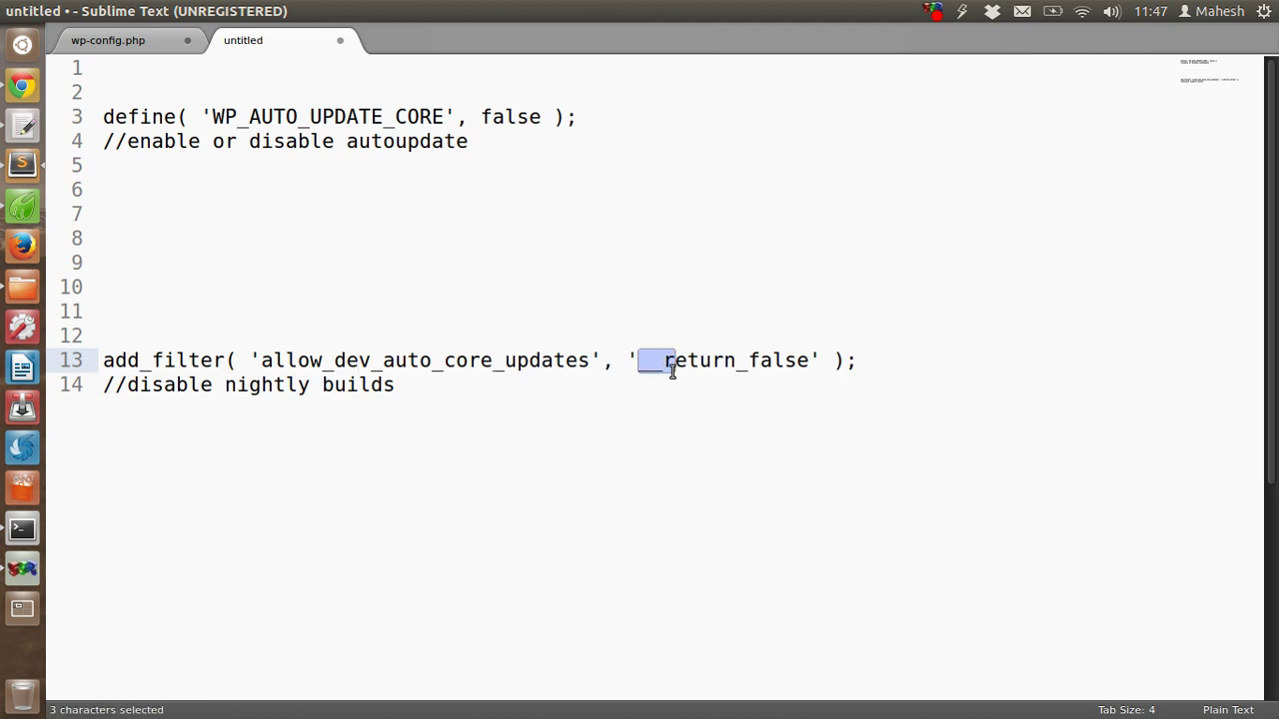
{"action": "left_click", "coordinate": [709, 370]}
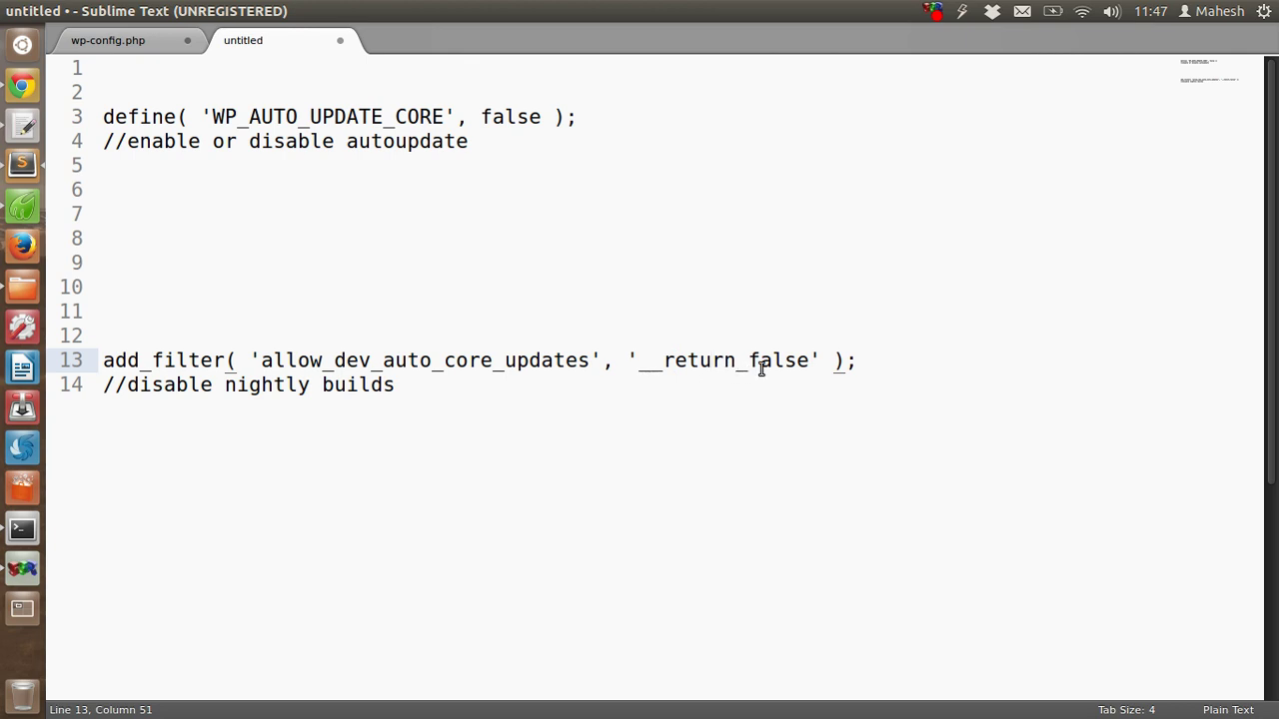
{"action": "left_click", "coordinate": [843, 366]}
{"action": "left_click_drag", "start_coordinate": [885, 363], "coordinate": [102, 359]}
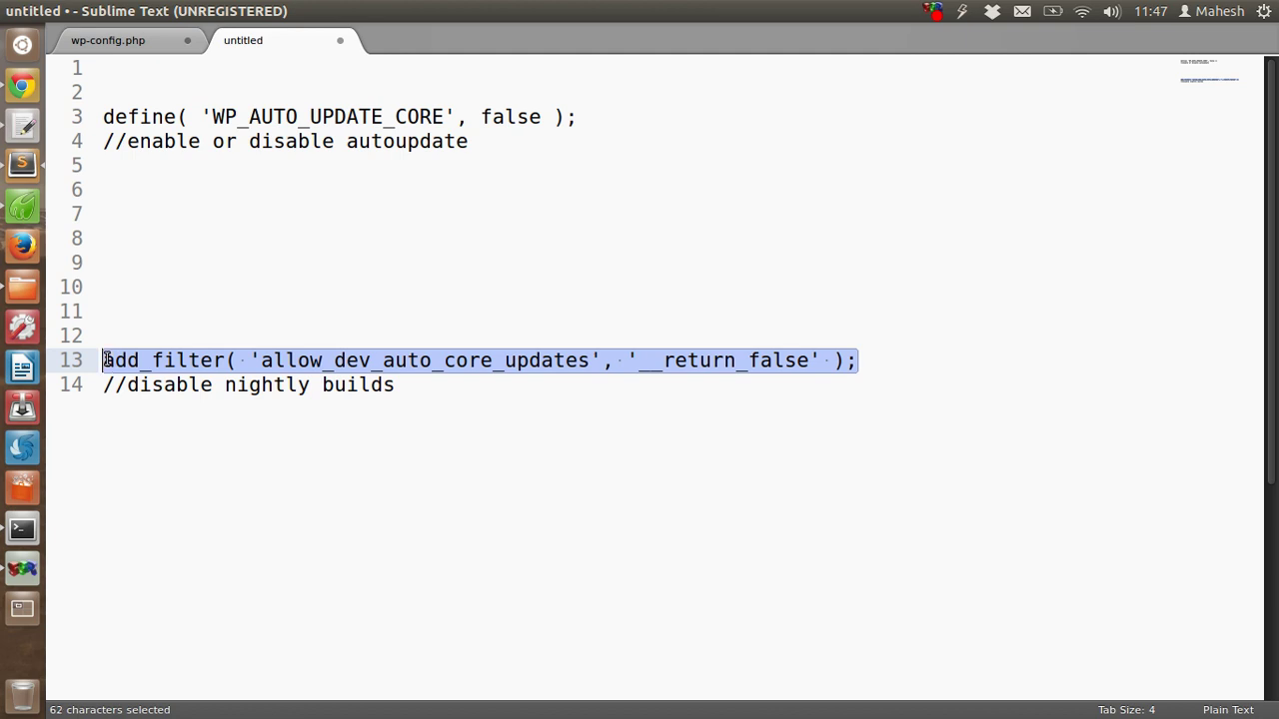
{"action": "left_click", "coordinate": [211, 266]}
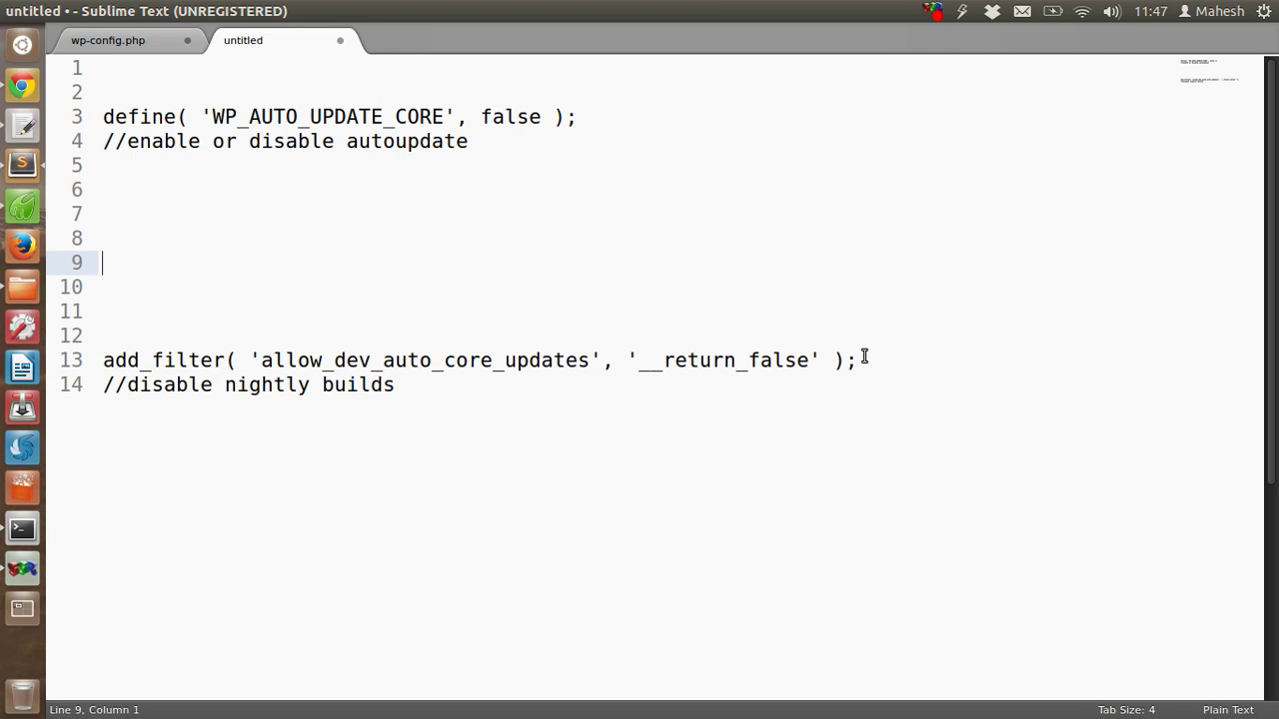
{"action": "left_click", "coordinate": [396, 388]}
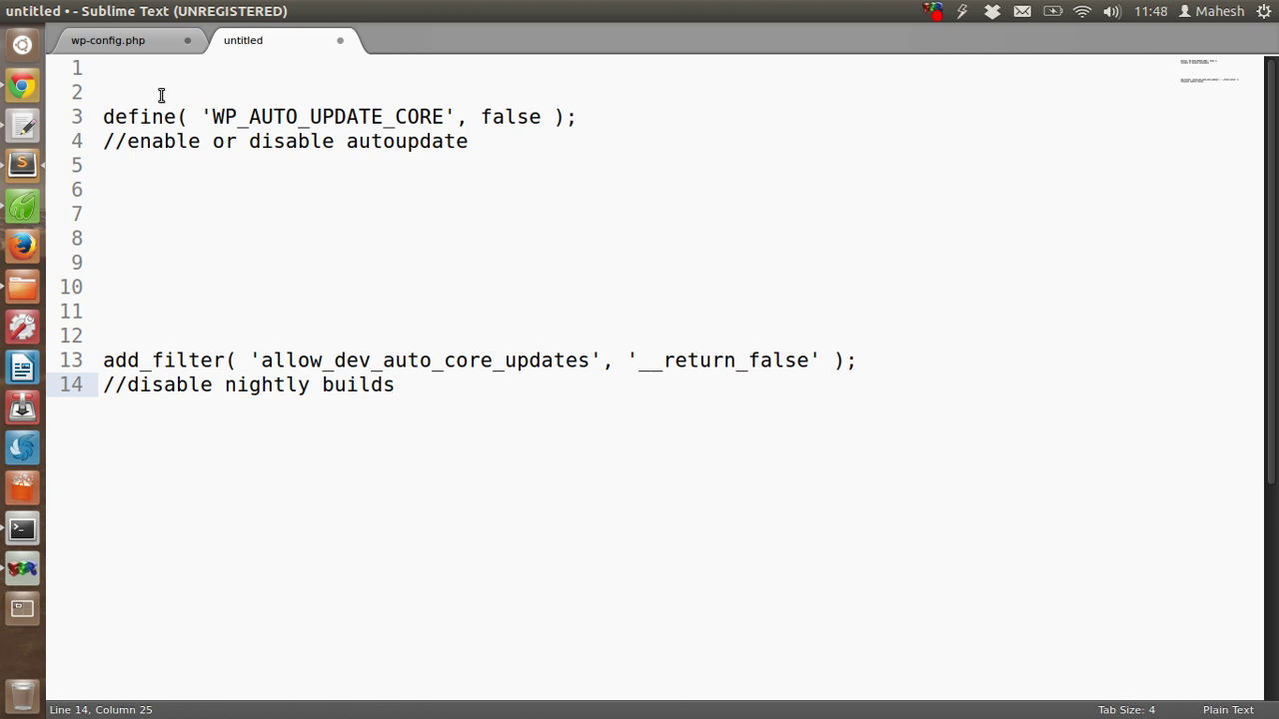
Delete the define( 'WP_AUTO_UPDATE_CORE', true ); line from wp-config.php and return to the untitled file
{"action": "key", "text": "ctrl+Page_Up"}
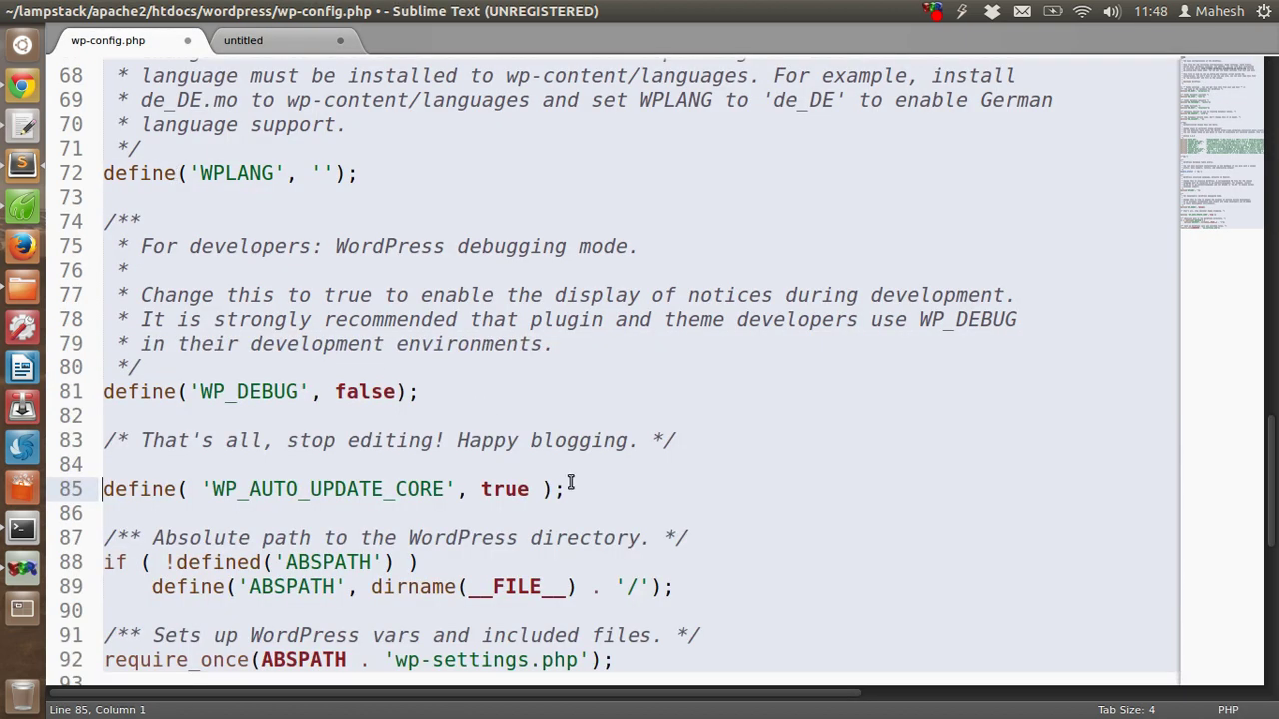
{"action": "left_click_drag", "start_coordinate": [566, 489], "coordinate": [103, 490]}
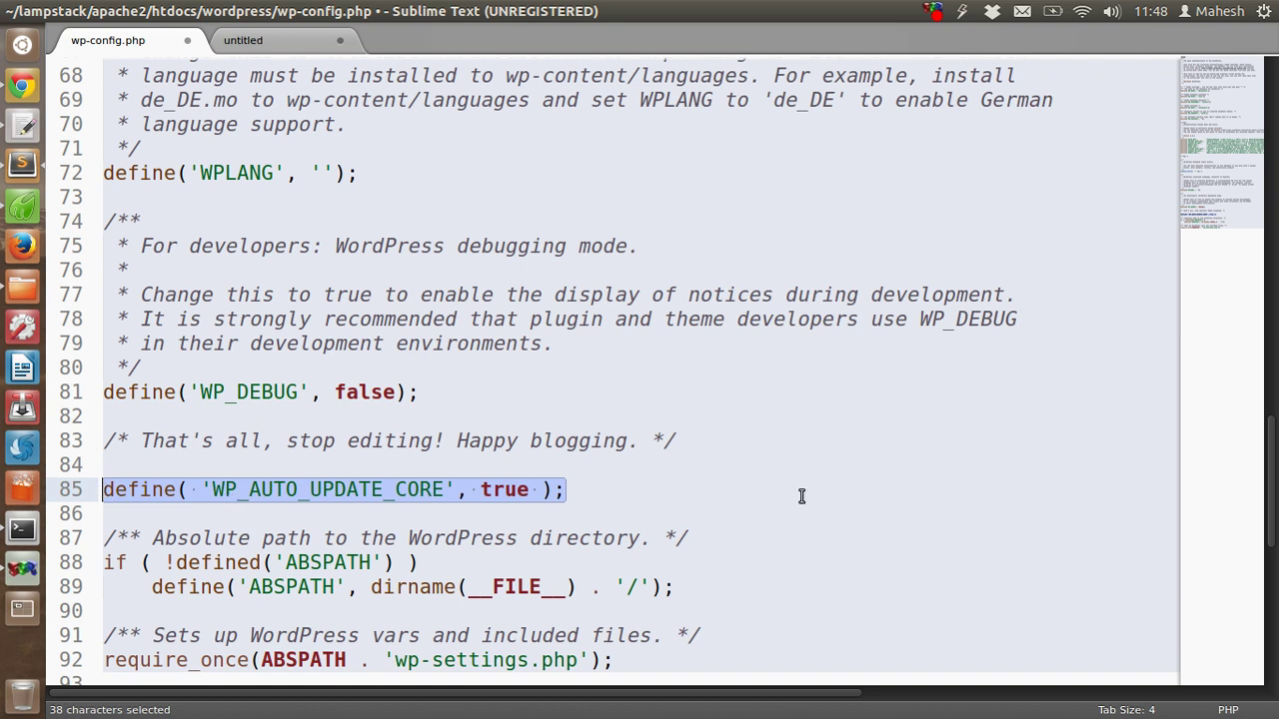
{"action": "key", "text": "BackSpace"}
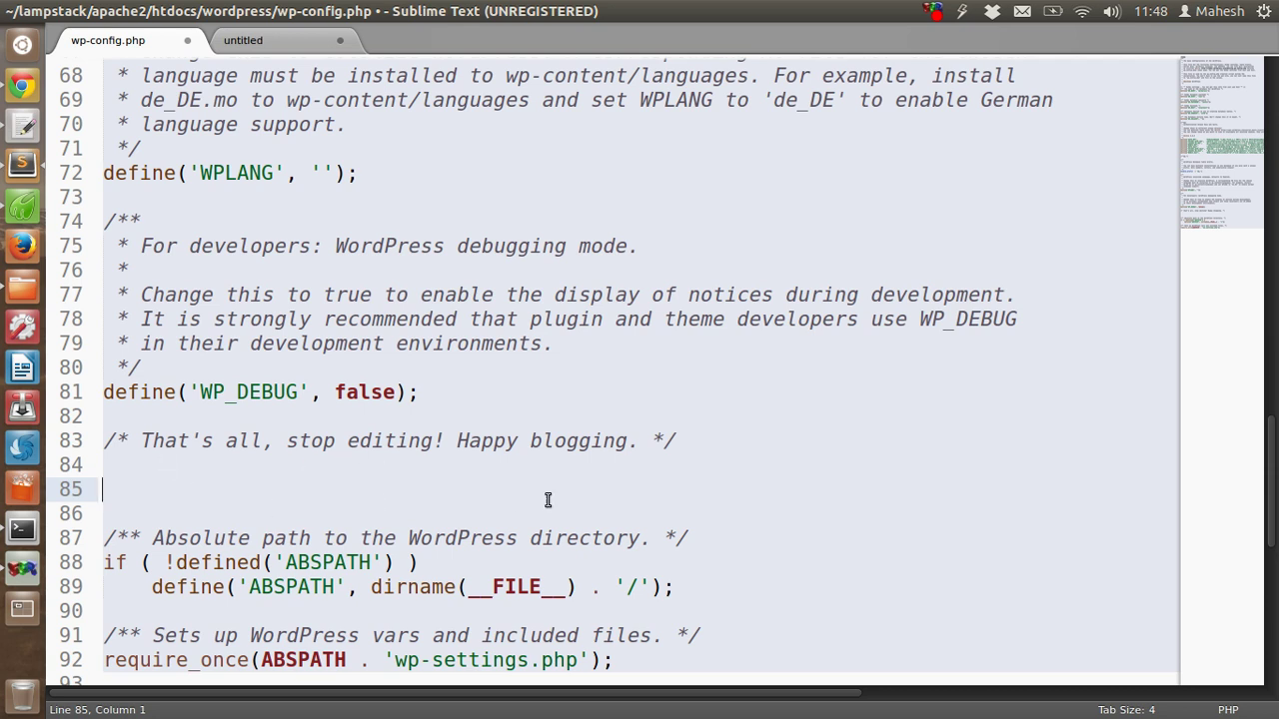
{"action": "left_click", "coordinate": [275, 40]}
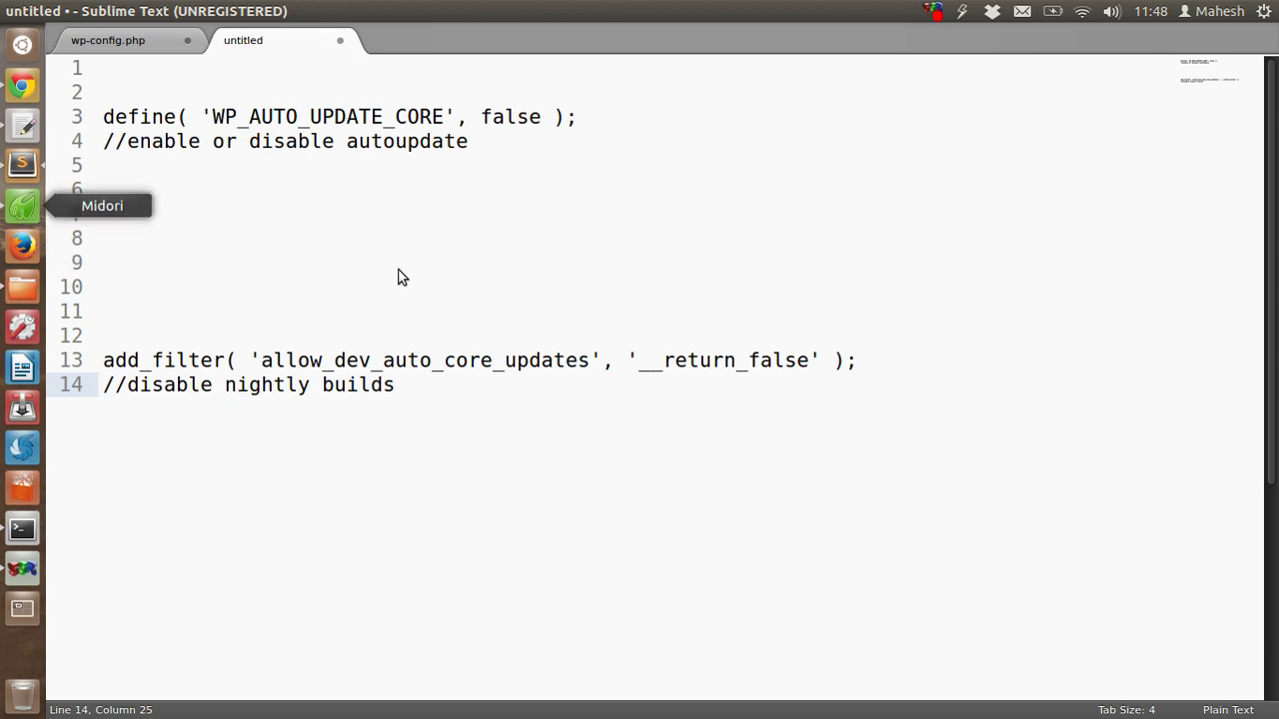
Switch to the Midori browser and review the Background Updates section of the WordPress 3.7.1 welcome page
{"action": "left_click", "coordinate": [22, 245]}
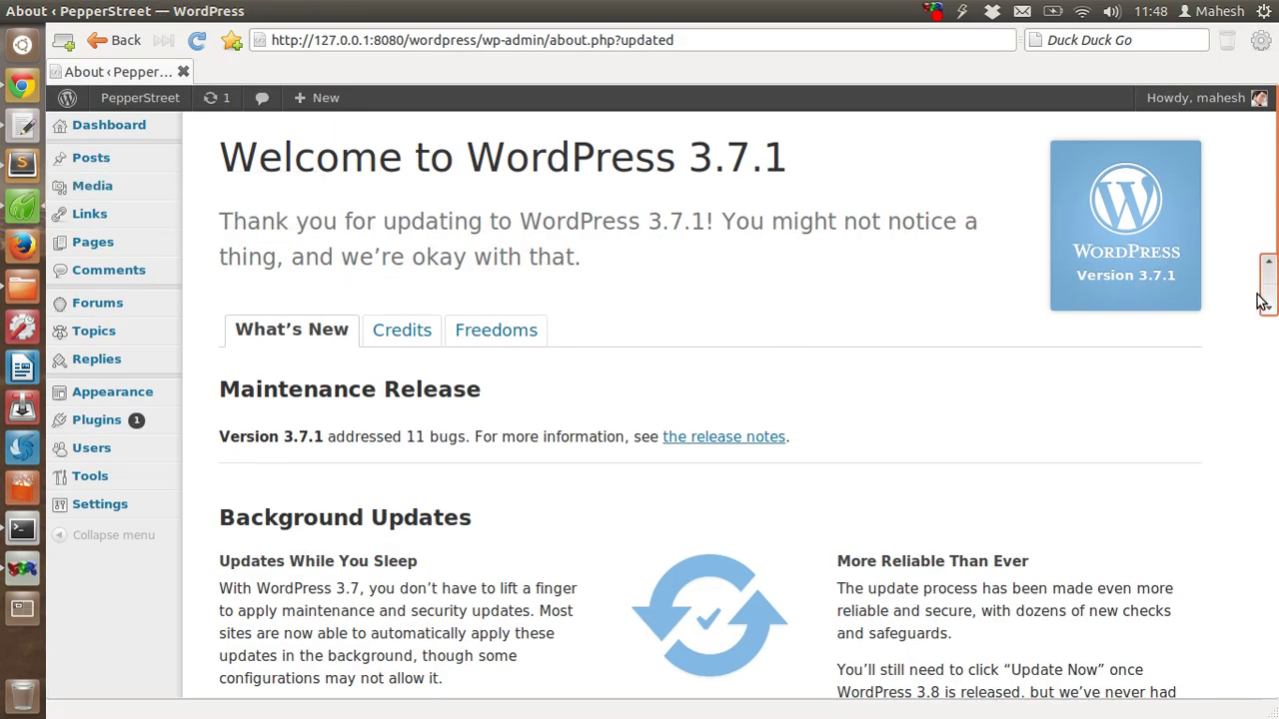
{"action": "scroll", "coordinate": [1274, 360], "scroll_direction": "down", "scroll_amount": 2}
{"action": "scroll", "coordinate": [1275, 360], "scroll_direction": "down", "scroll_amount": 2}
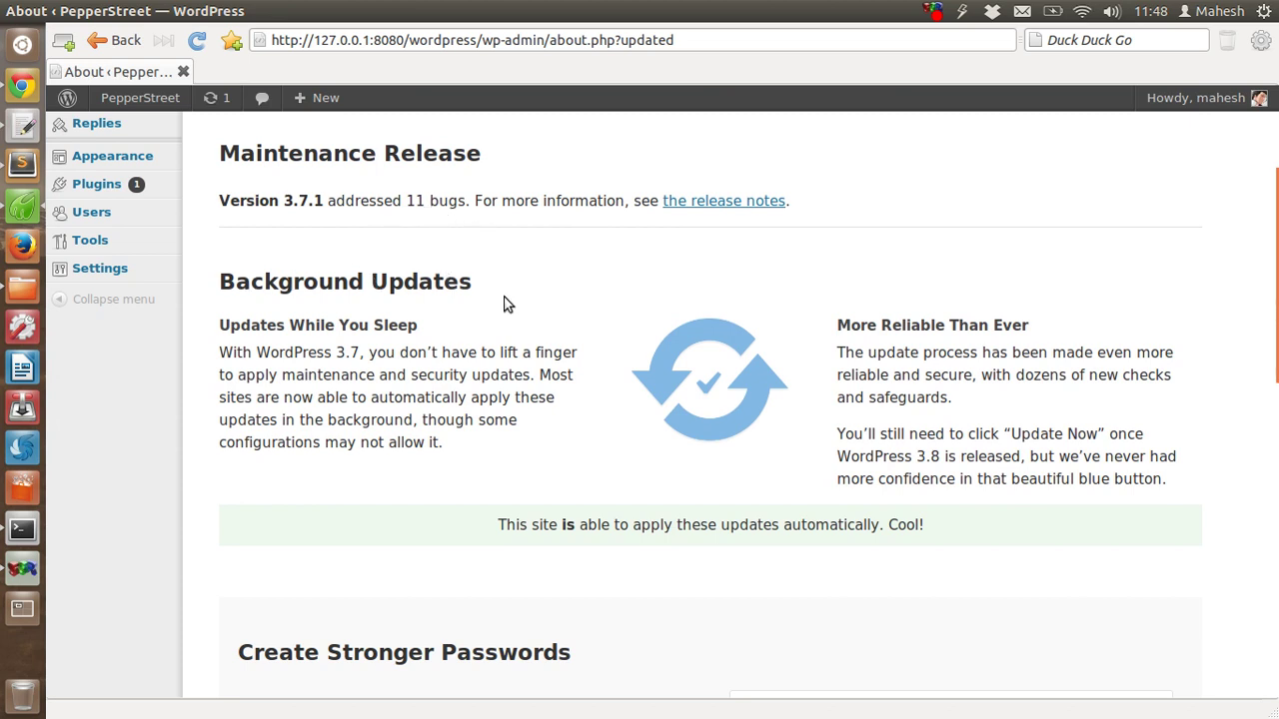
Switch to Sublime Text and examine the WP_AUTO_UPDATE_CORE define line and its autoupdate comment in the untitled file
{"action": "left_click", "coordinate": [22, 163]}
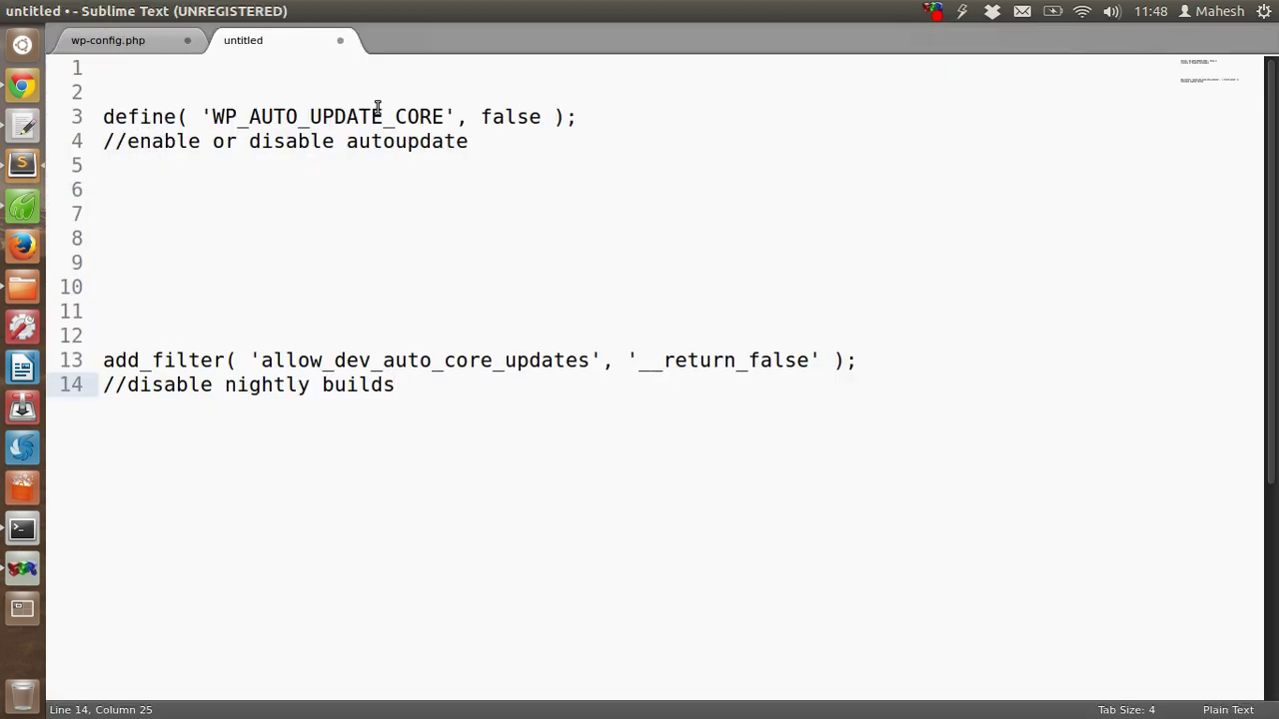
{"action": "left_click_drag", "start_coordinate": [467, 141], "coordinate": [96, 116]}
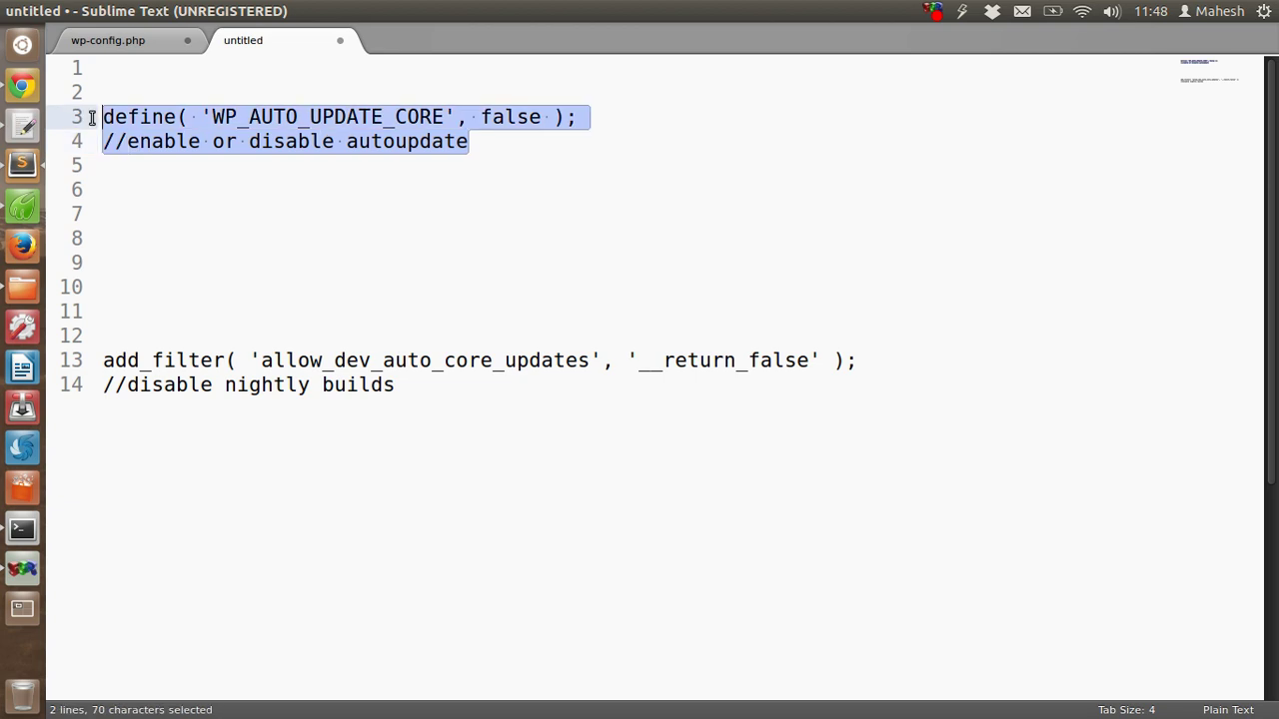
{"action": "left_click", "coordinate": [166, 96]}
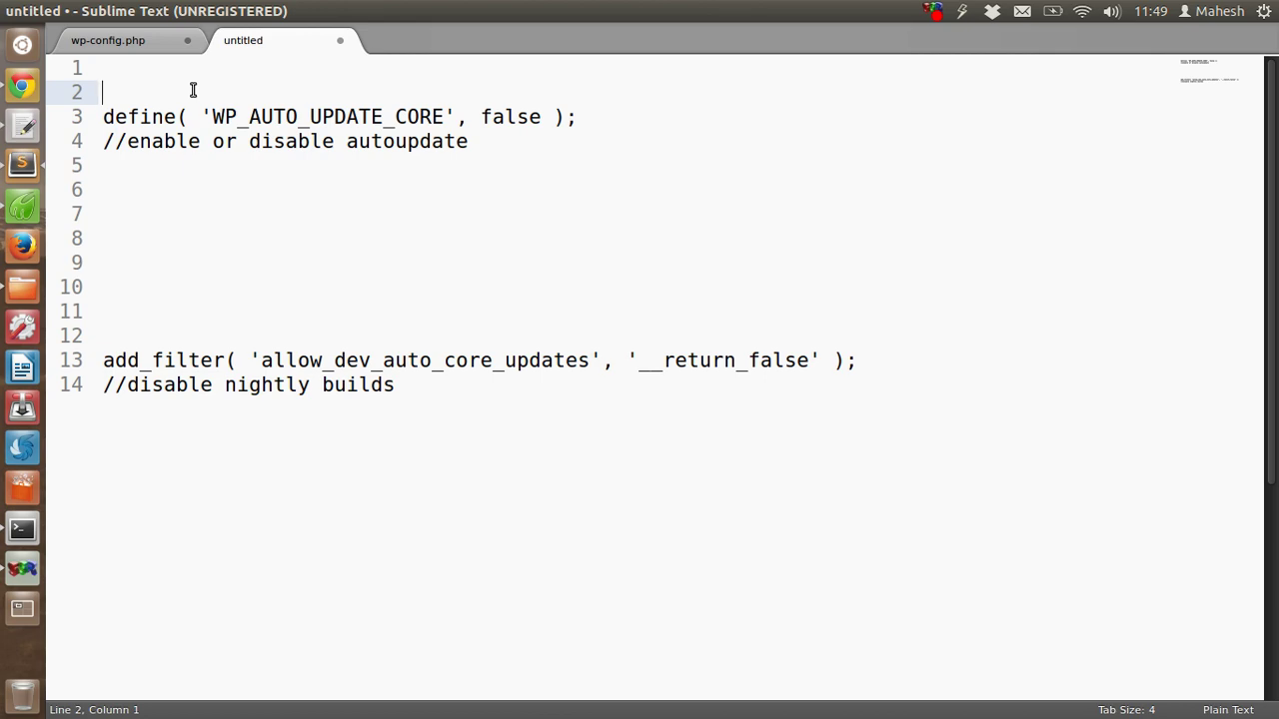
Switch back to Midori and view the beginning of the WordPress 3.7.1 welcome page
{"action": "left_click", "coordinate": [22, 205]}
{"action": "left_click_drag", "start_coordinate": [1268, 232], "coordinate": [1269, 110]}
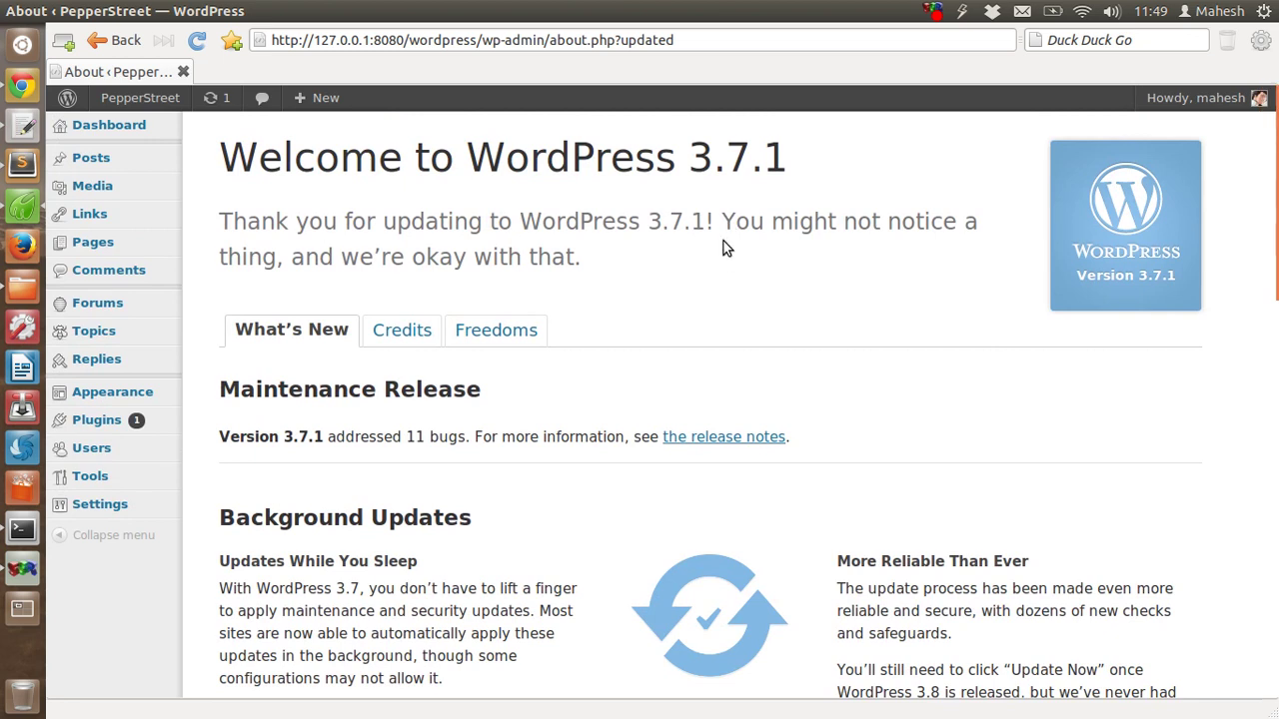